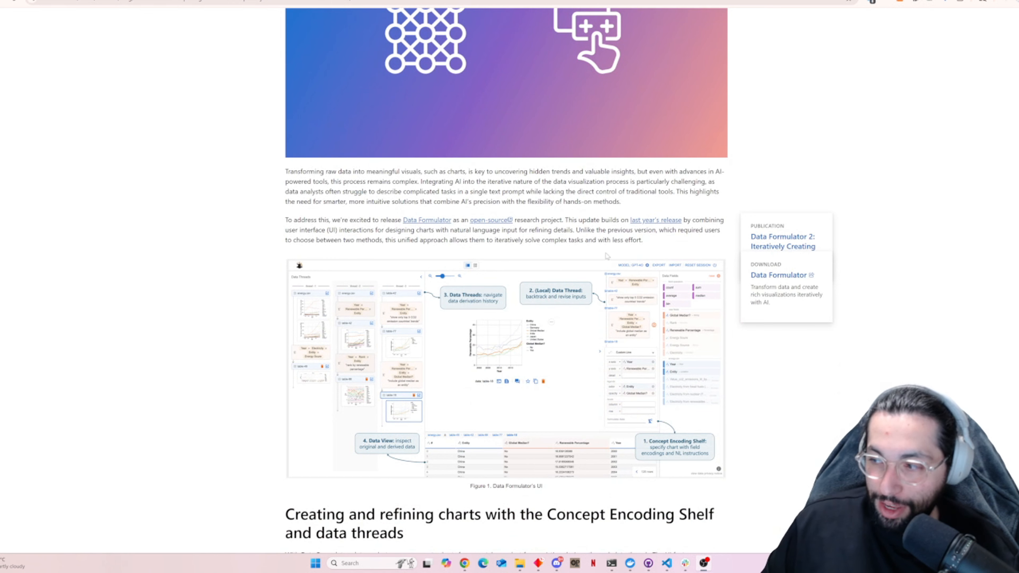
- Review the Data Formulator article on the Concept Encoding Shelf, data threads and framework, skipping ahead in its embedded demo video
scroll(544, 282, down, 5)
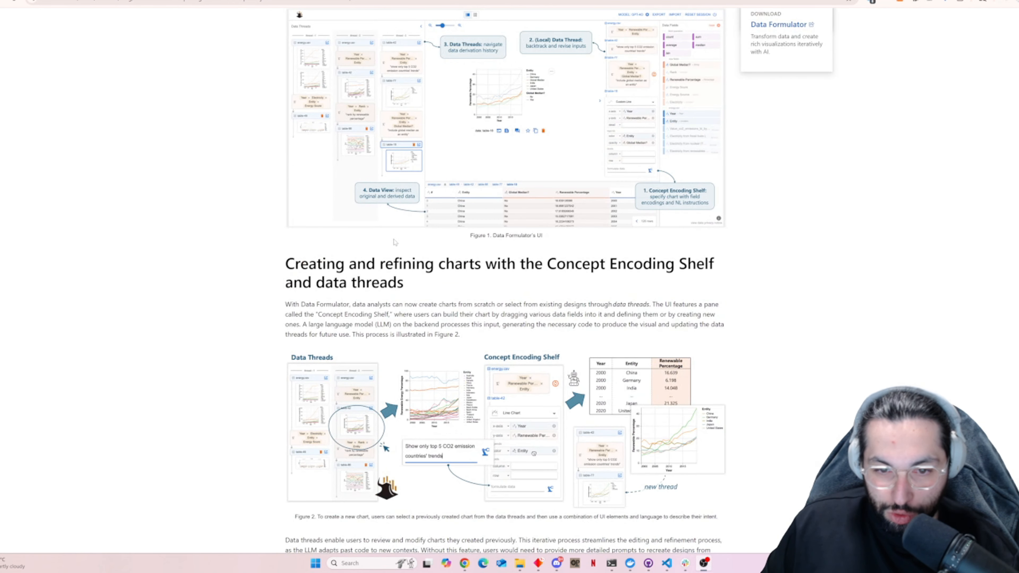
scroll(394, 245, down, 3)
scroll(370, 235, down, 3)
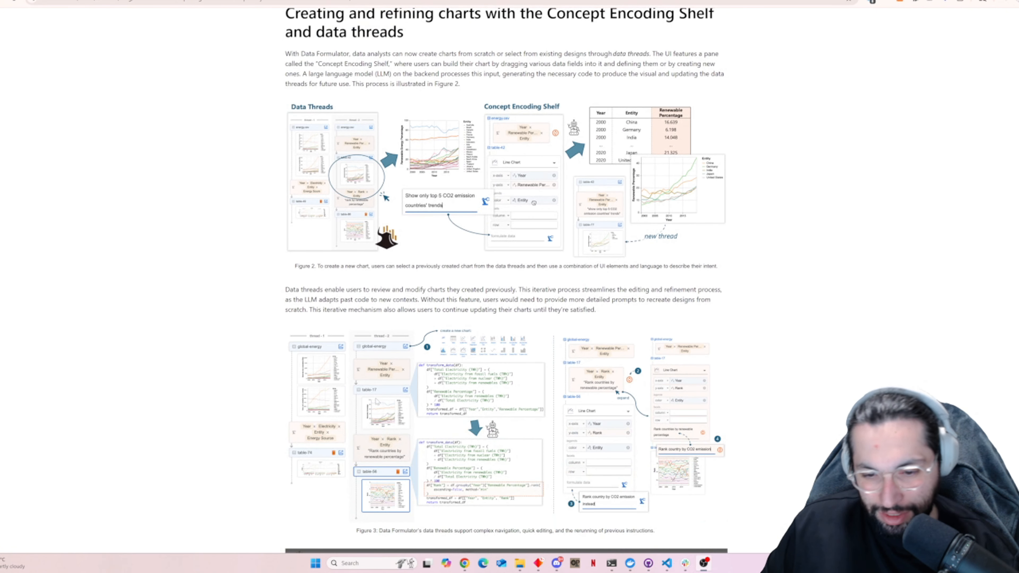
scroll(511, 391, down, 4)
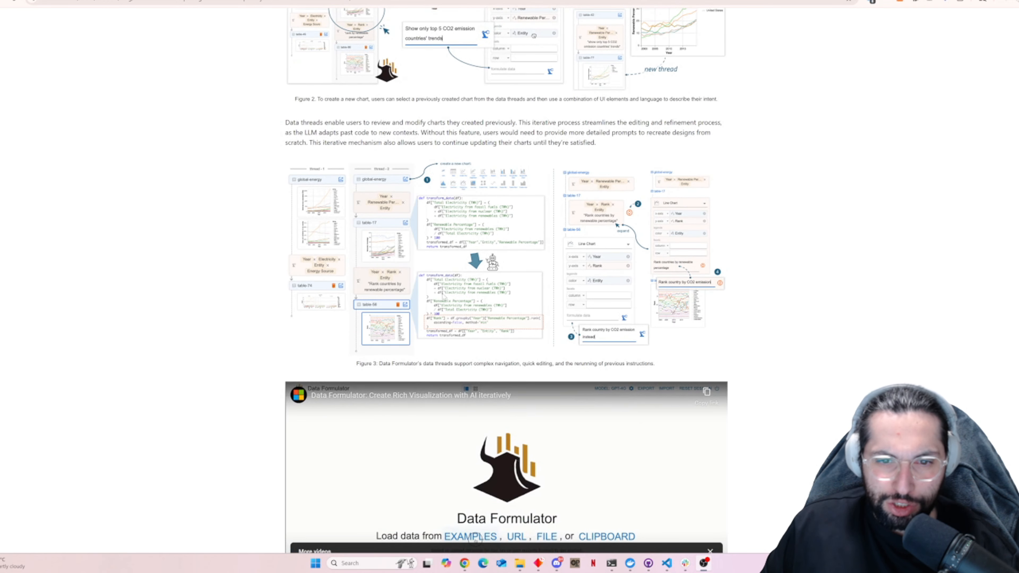
scroll(766, 287, down, 8)
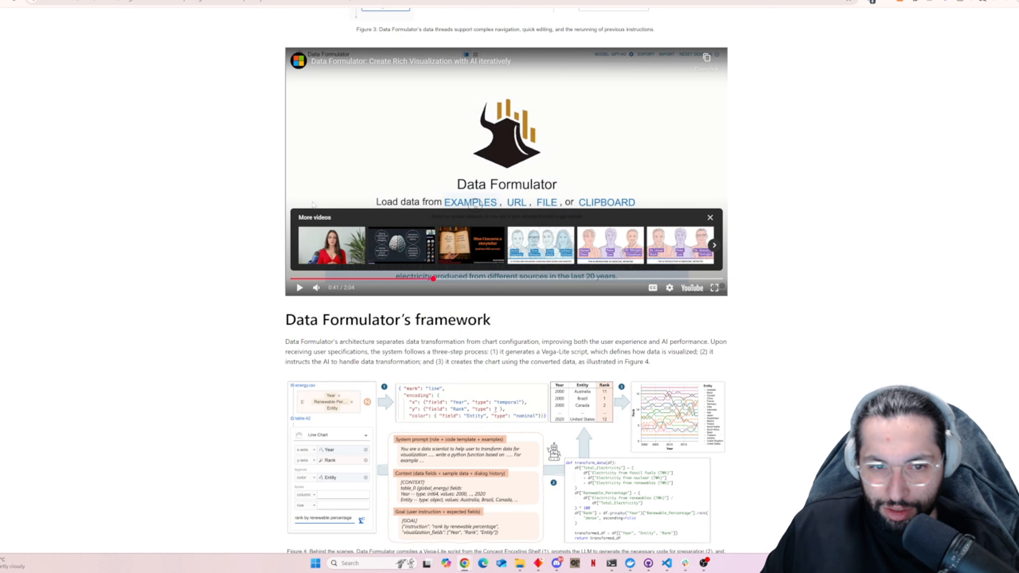
click(709, 218)
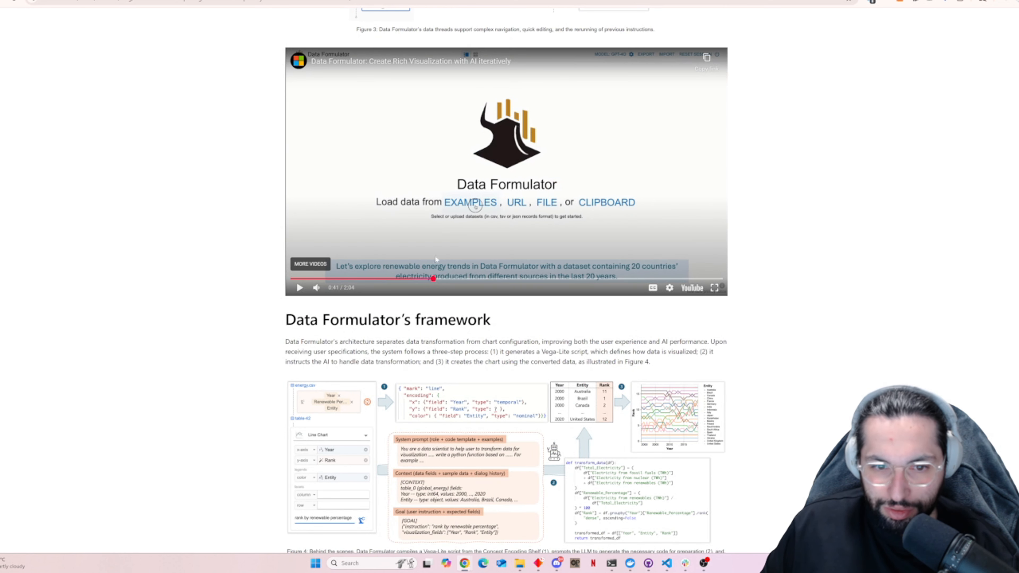
click(525, 278)
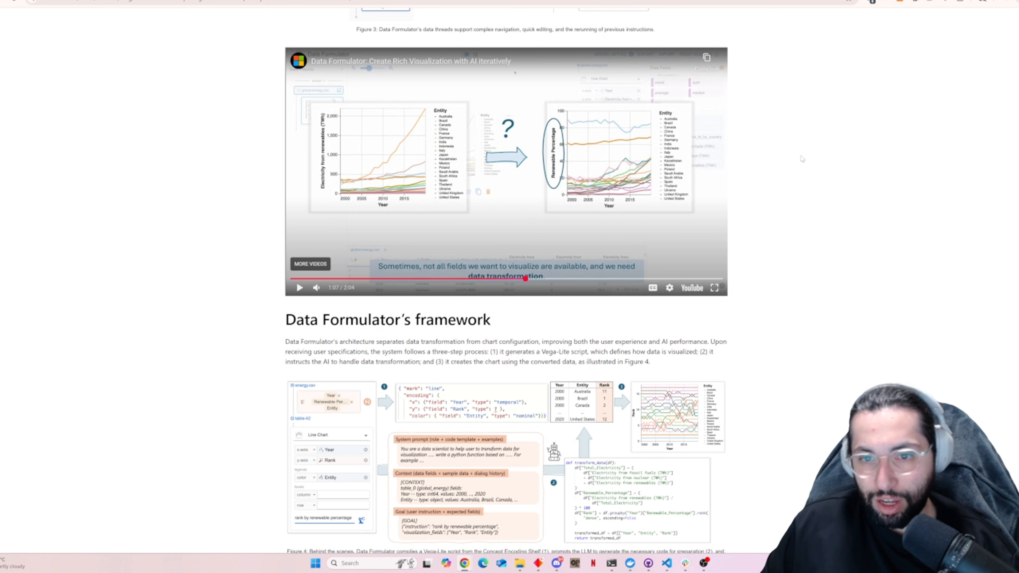
scroll(834, 260, down, 4)
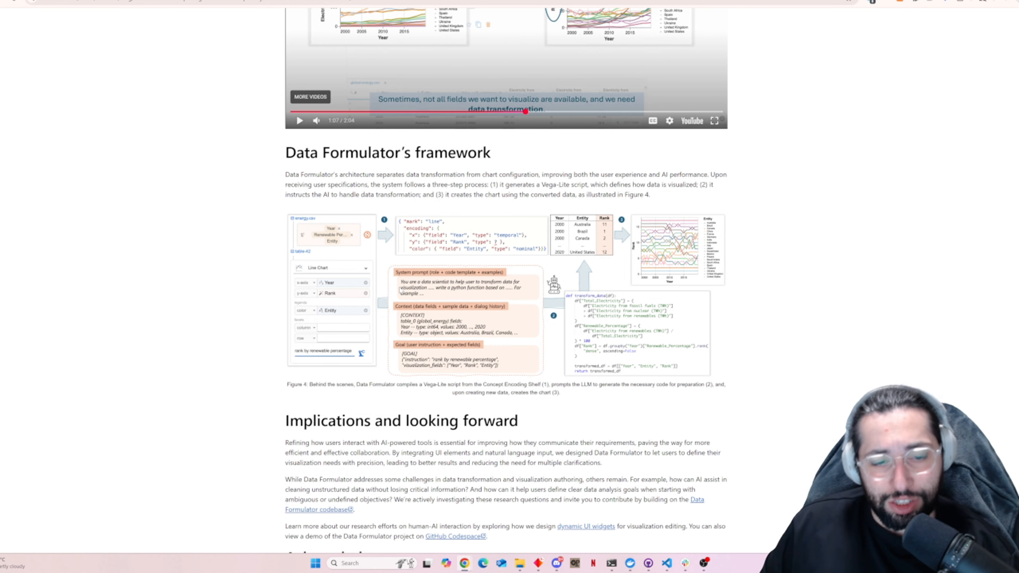
scroll(400, 290, down, 4)
scroll(349, 325, up, 5)
scroll(349, 325, up, 15)
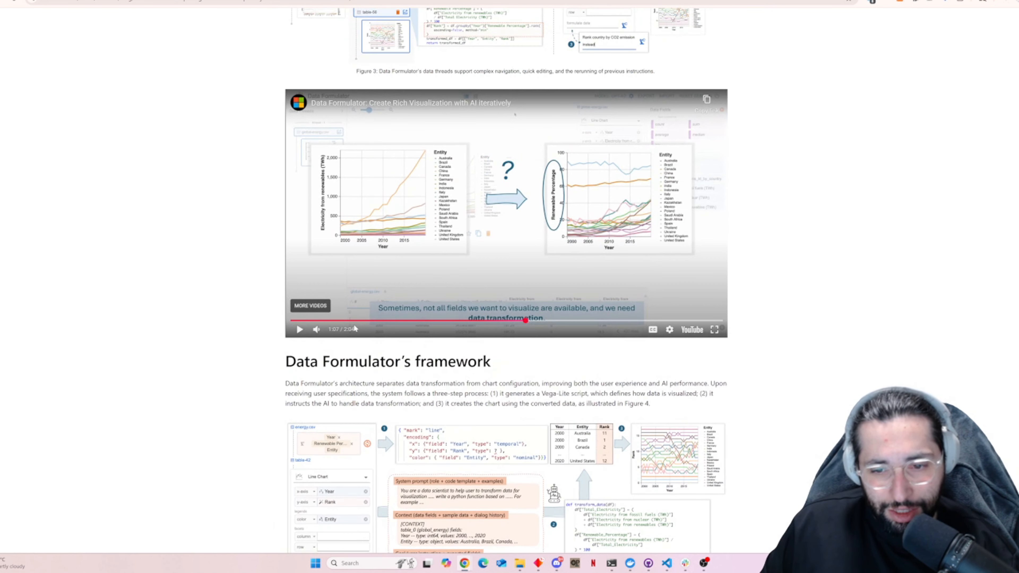
scroll(401, 350, up, 15)
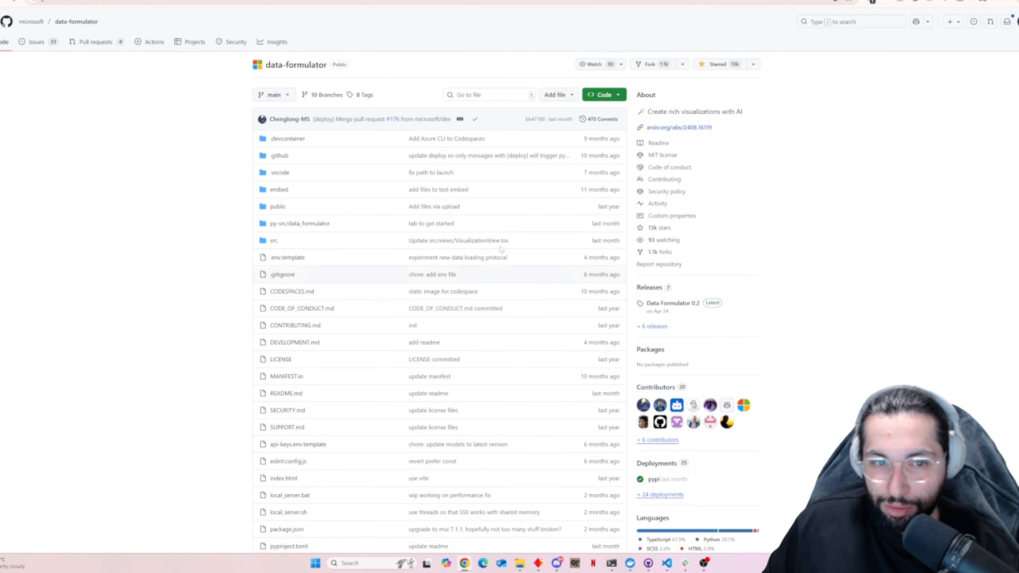
- Skim the News, Overview and Get Started sections of the data-formulator repository's README on GitHub
scroll(458, 283, down, 15)
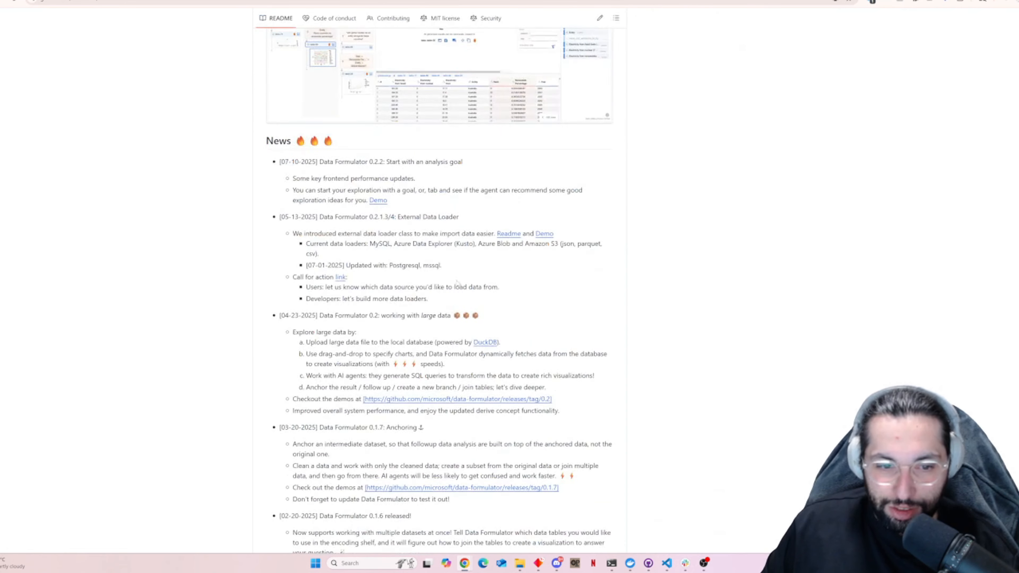
scroll(457, 283, down, 15)
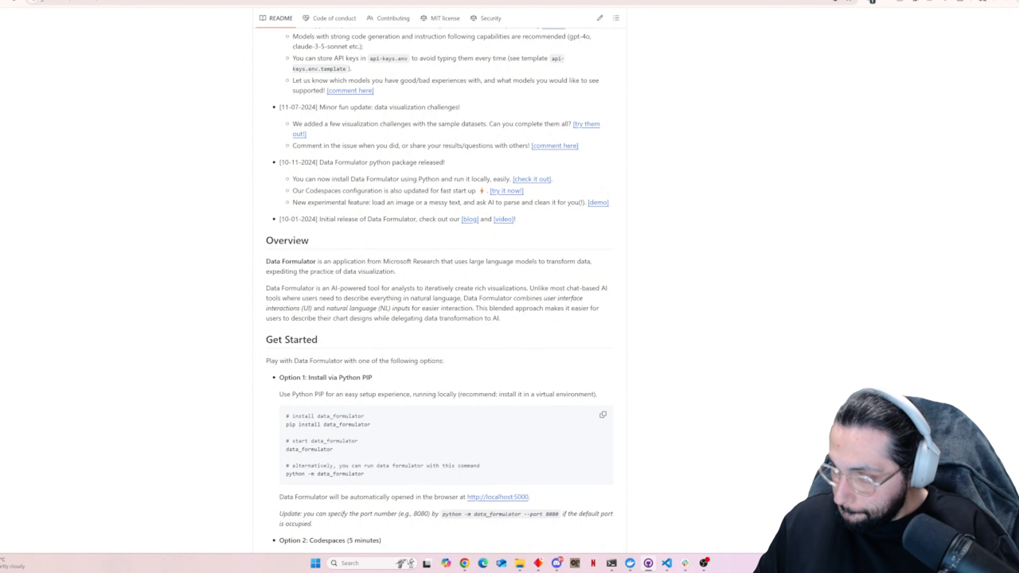
scroll(439, 281, up, 10)
- Switch to the data-formulator project in VS Code, clear the chat pane and Python interpreter notice, and bring up the terminal options
drag(1018, 99, 217, 86)
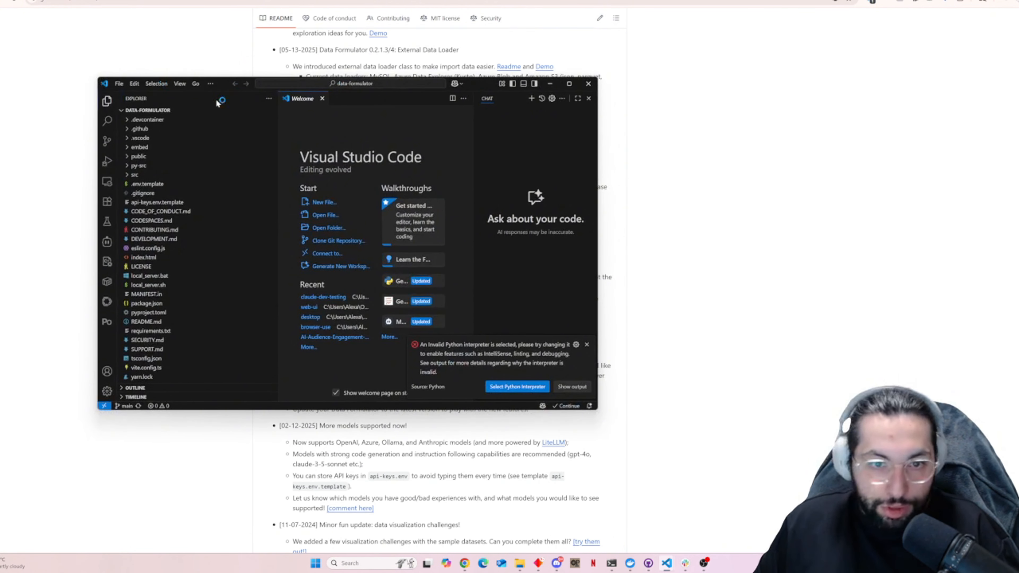
click(588, 99)
click(587, 344)
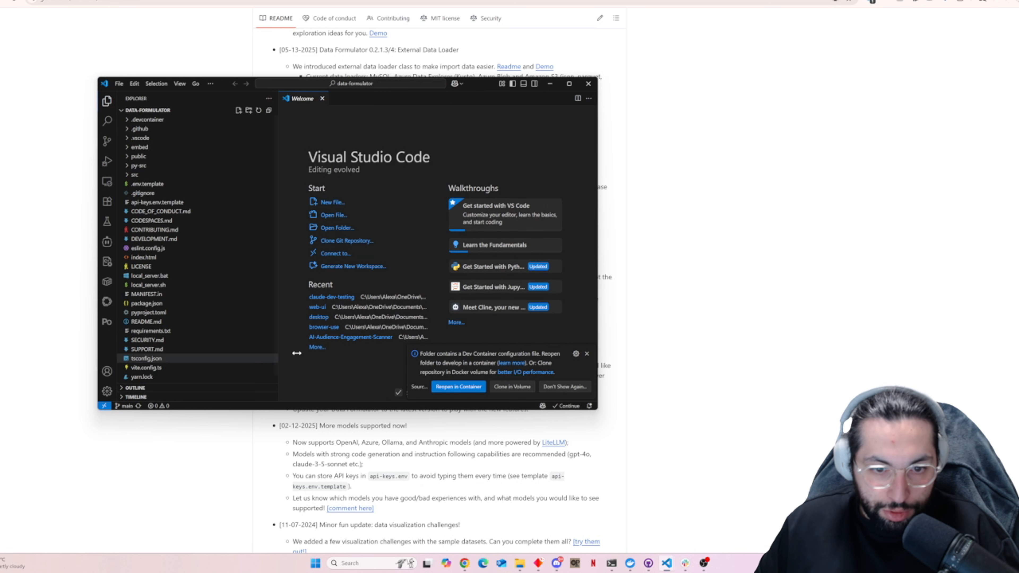
click(210, 84)
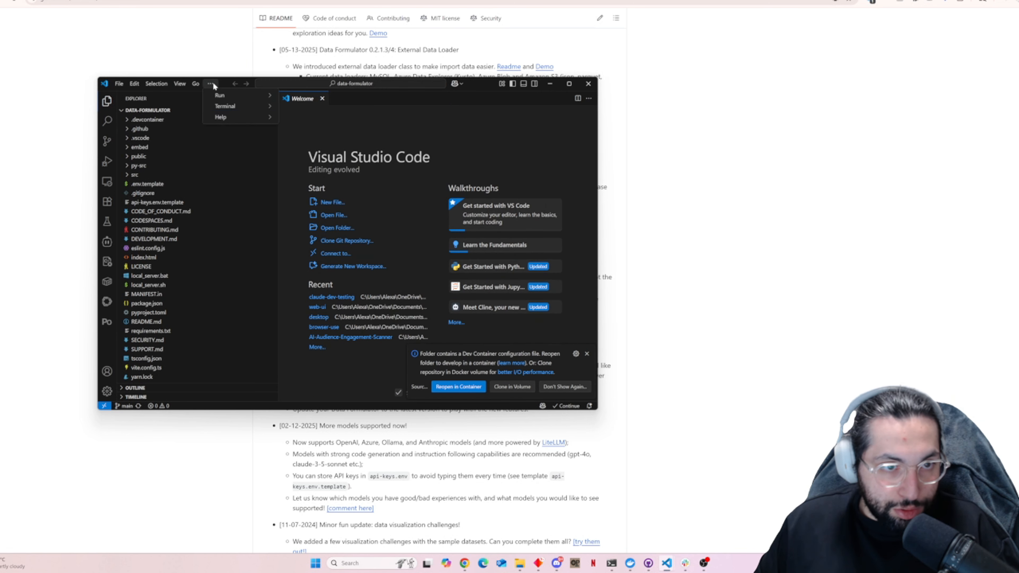
mouse_move(233, 105)
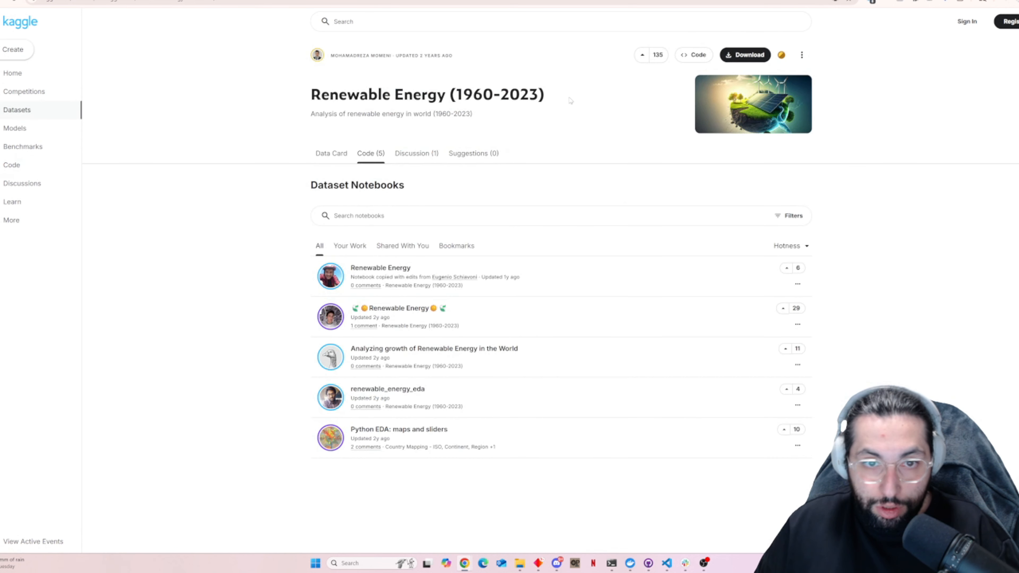
- Download the Renewable Energy (1960-2023) dataset from Kaggle
click(739, 55)
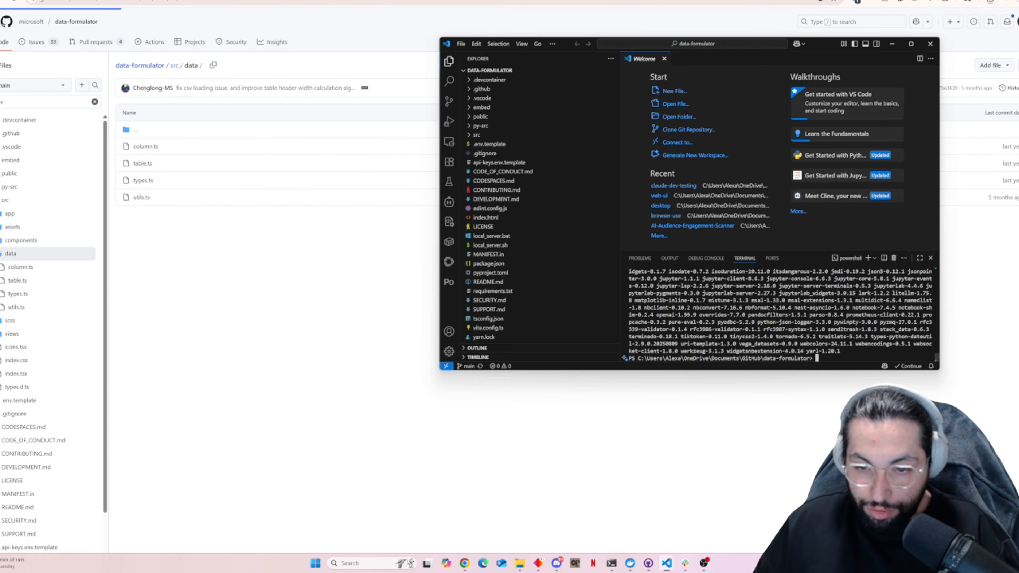
- Look up the start command in the README's Get Started section and run data_formulator in the VS Code terminal
scroll(286, 300, down, 15)
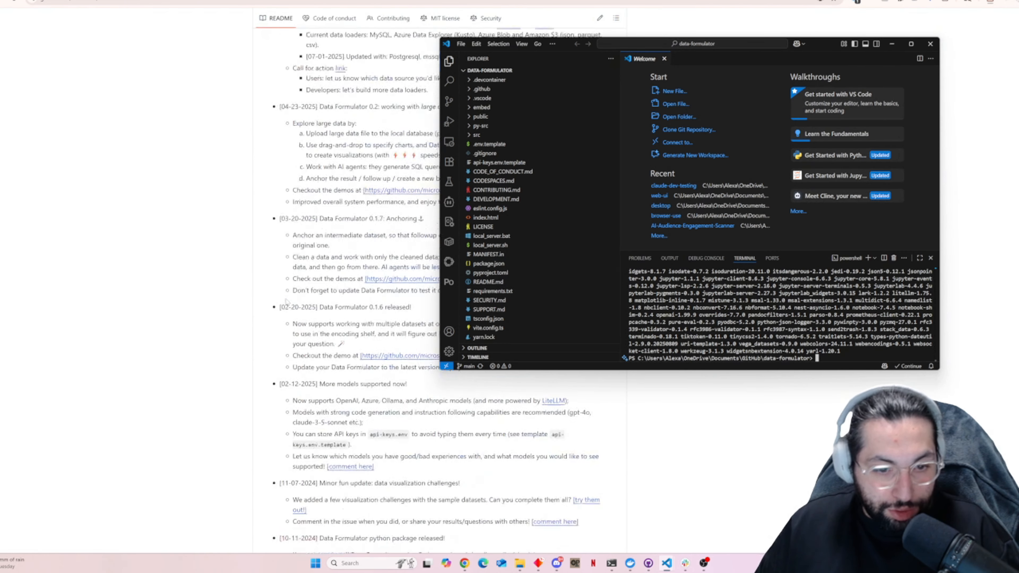
click(286, 301)
scroll(286, 301, down, 12)
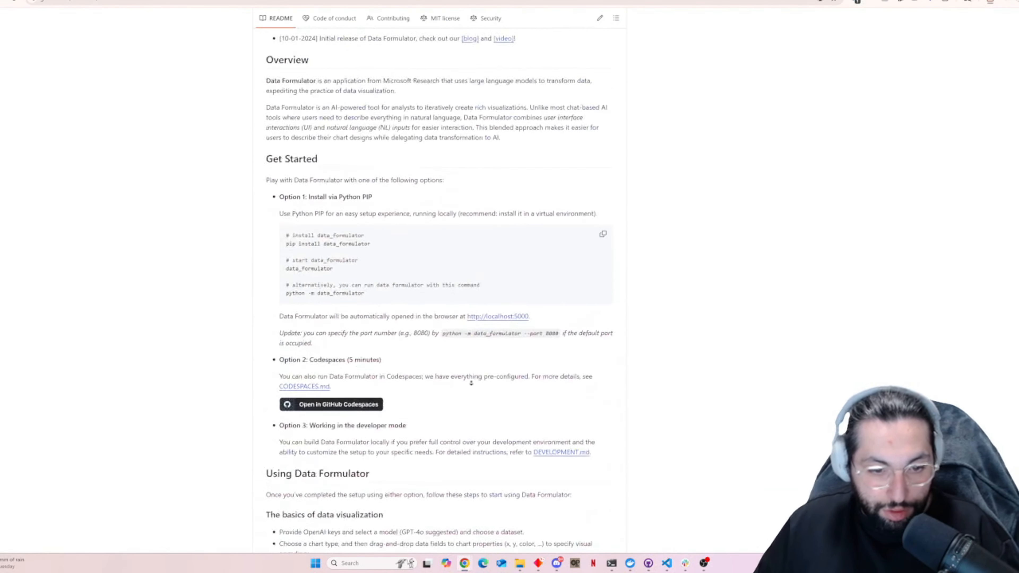
scroll(471, 384, down, 1)
key(alt+Tab)
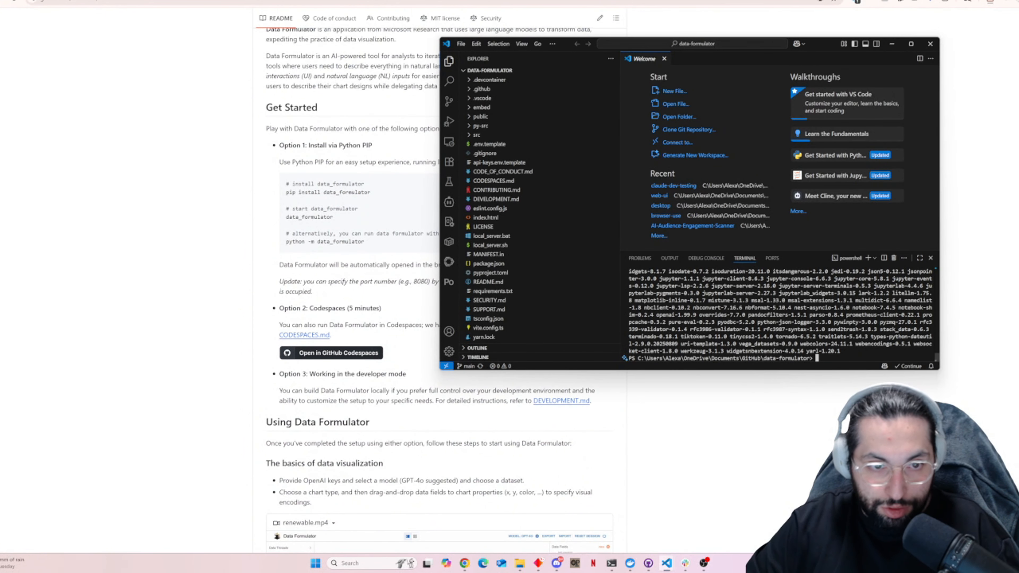
text(data)
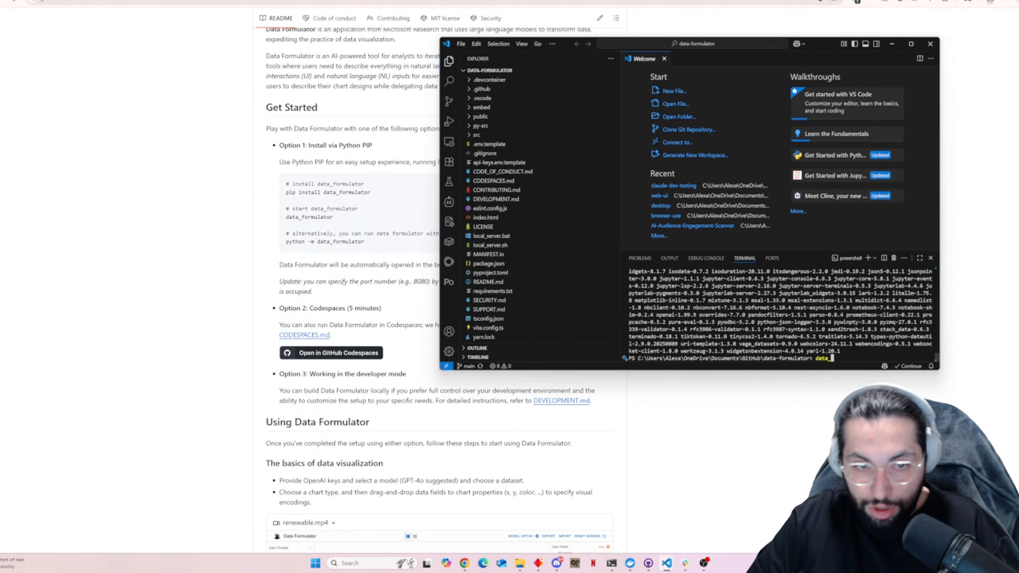
text(_formulator)
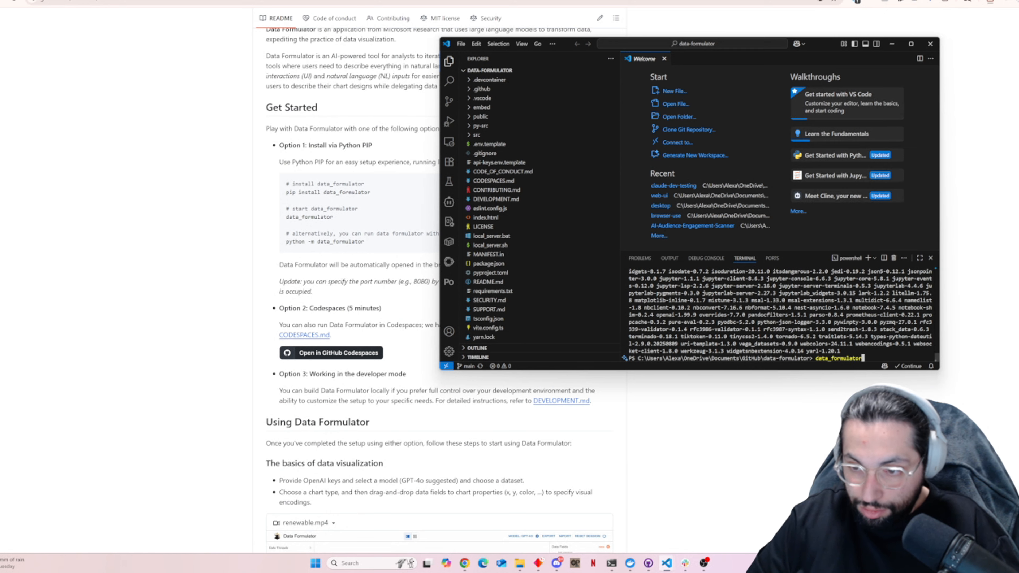
key(Return)
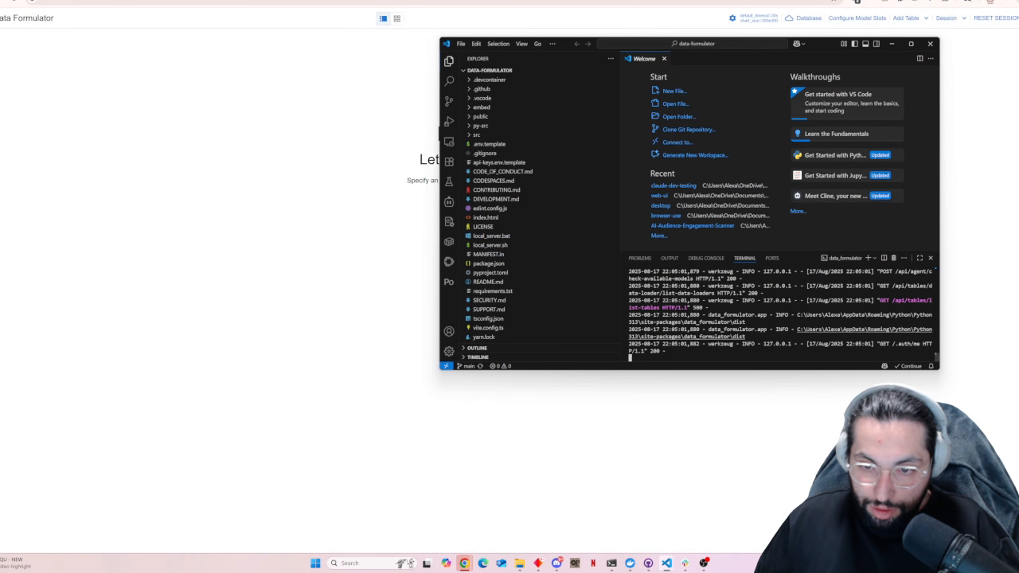
- Open the model slot configuration in Data Formulator and define a model entry with provider ollama and model gpt-oss:20B
click(388, 252)
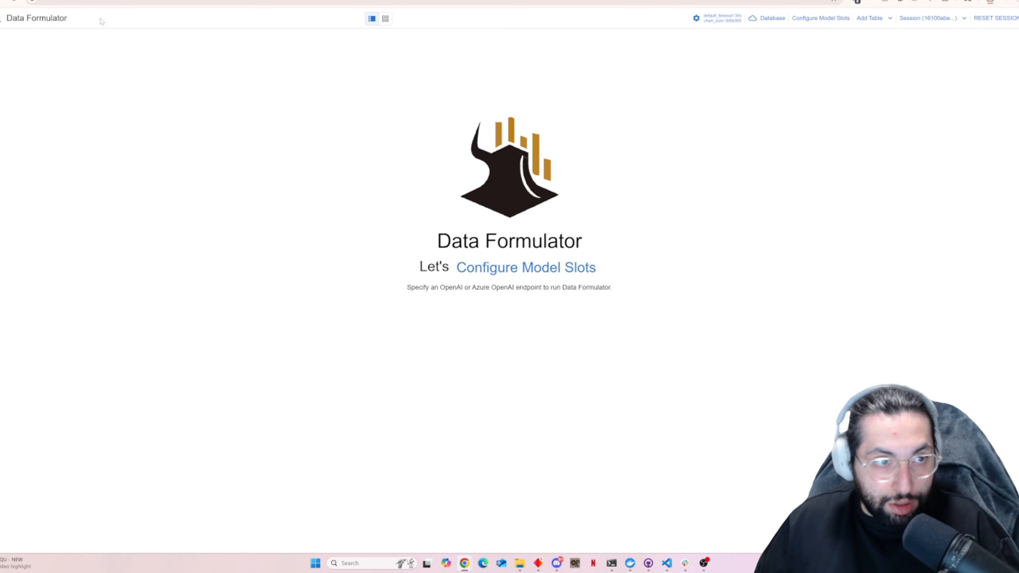
click(522, 268)
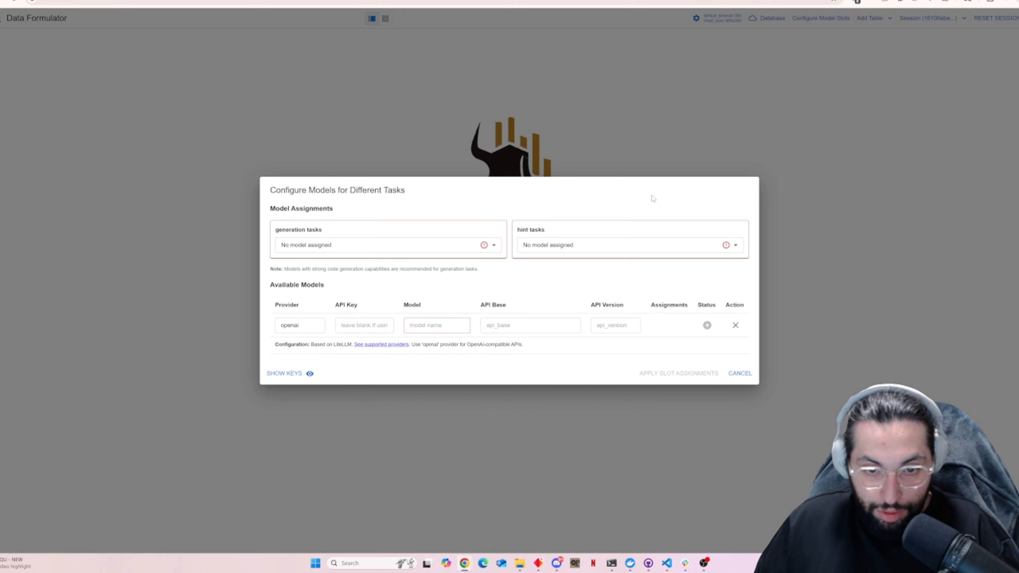
click(432, 325)
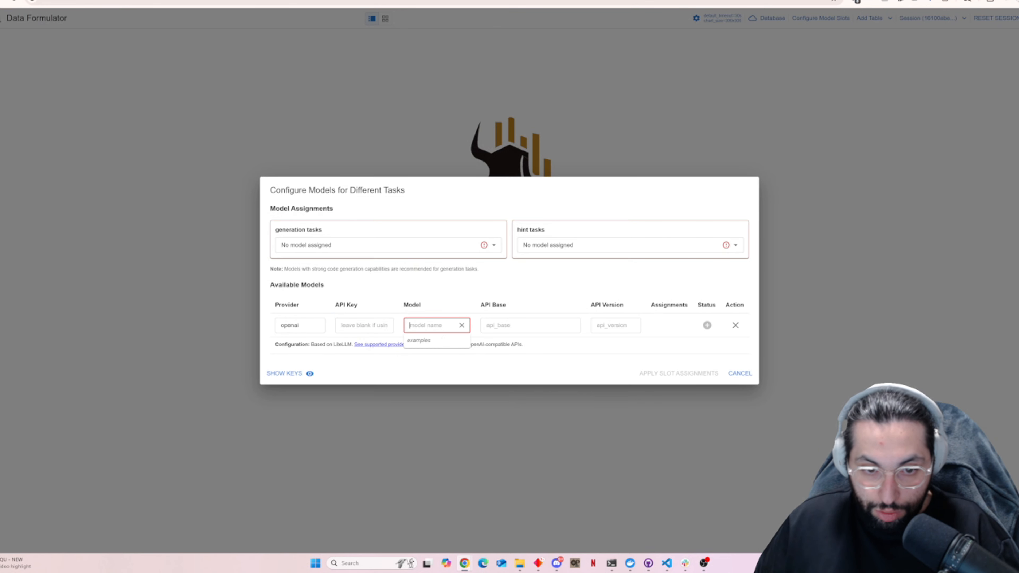
click(364, 325)
click(295, 325)
click(365, 325)
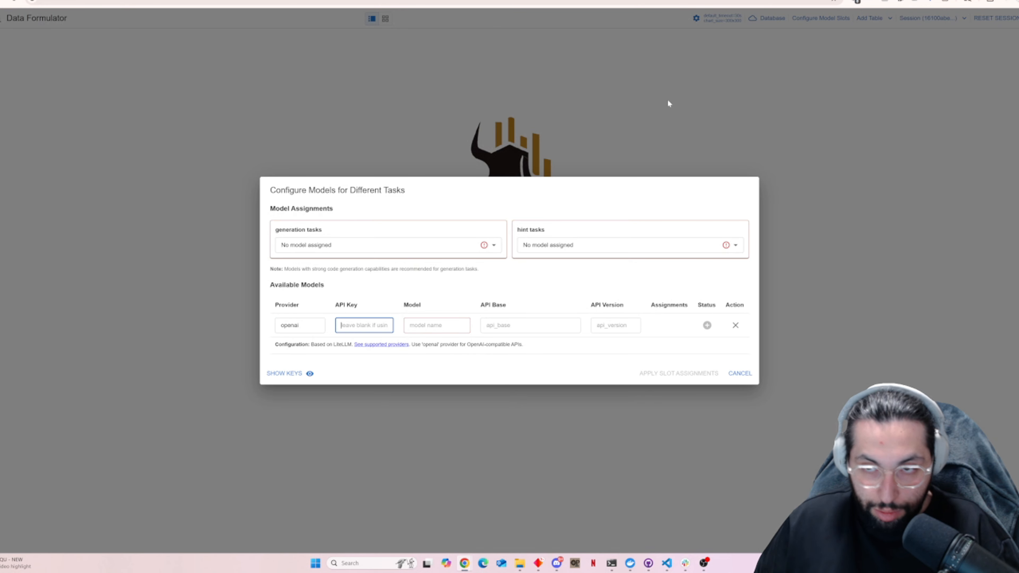
click(299, 326)
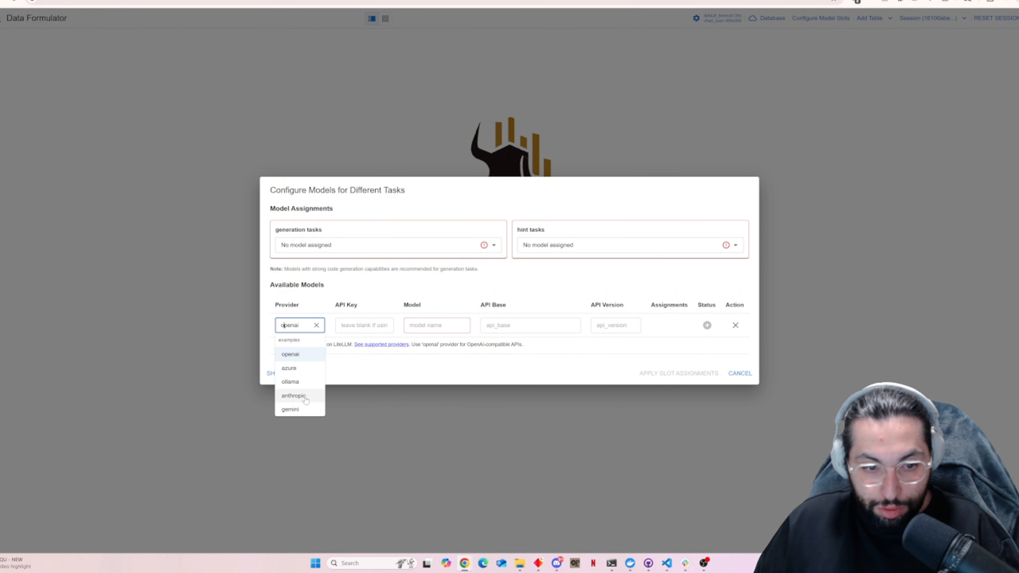
click(300, 382)
key(Tab)
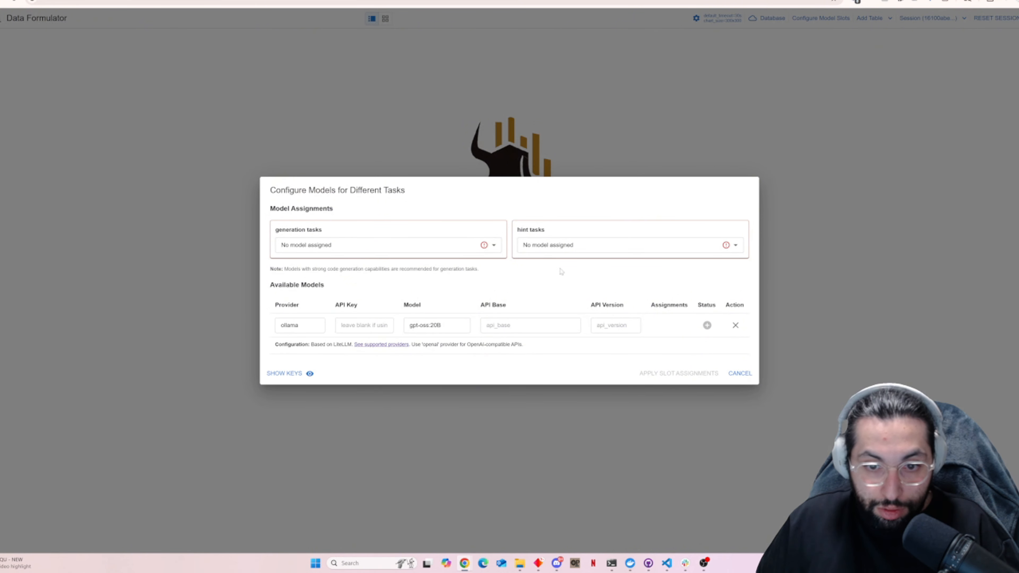
click(553, 325)
text(http://localhost:11434)
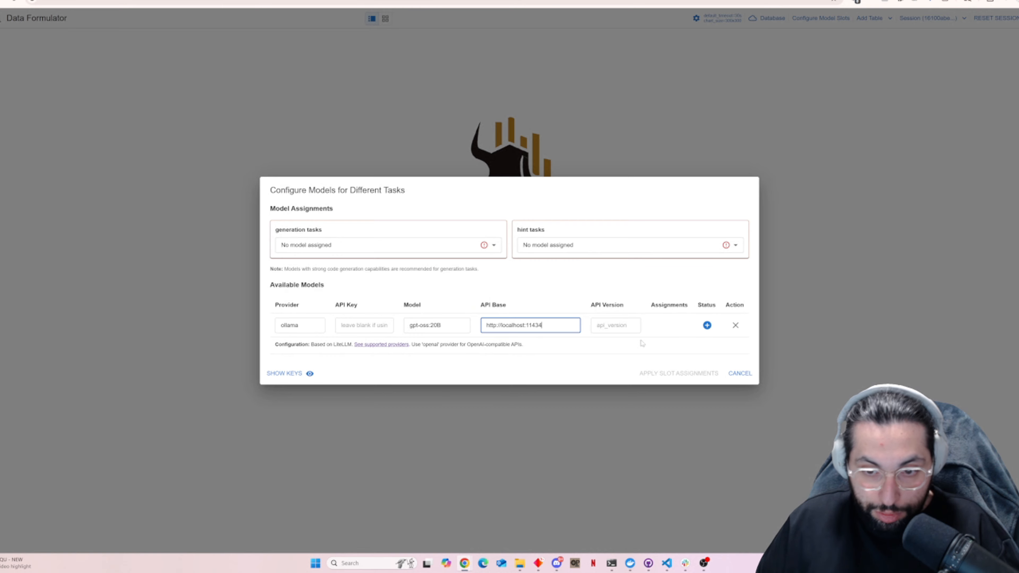
click(707, 325)
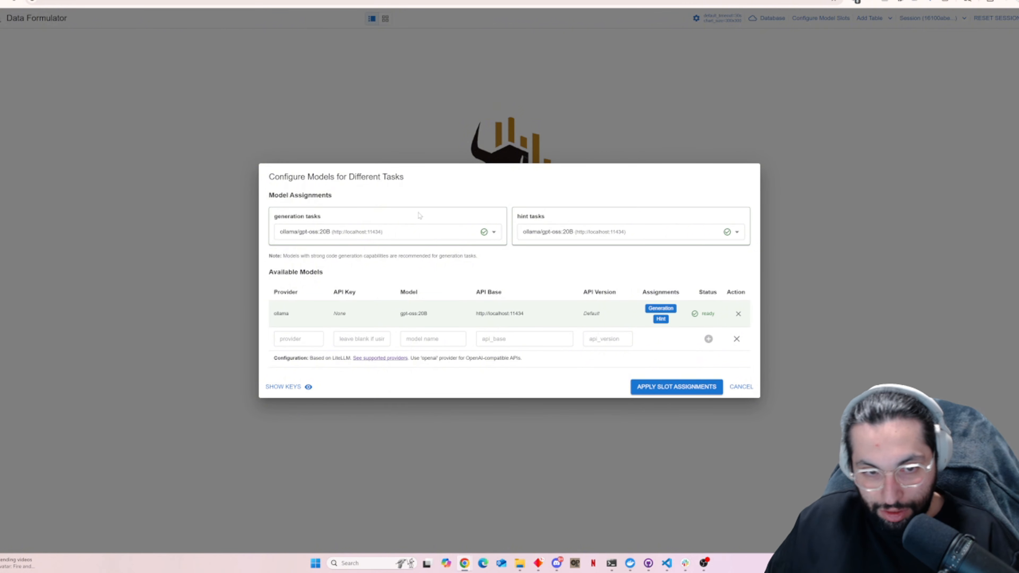
- Review the models assigned to generation and hint tasks and close the model configuration without applying changes
click(444, 234)
click(540, 228)
click(671, 280)
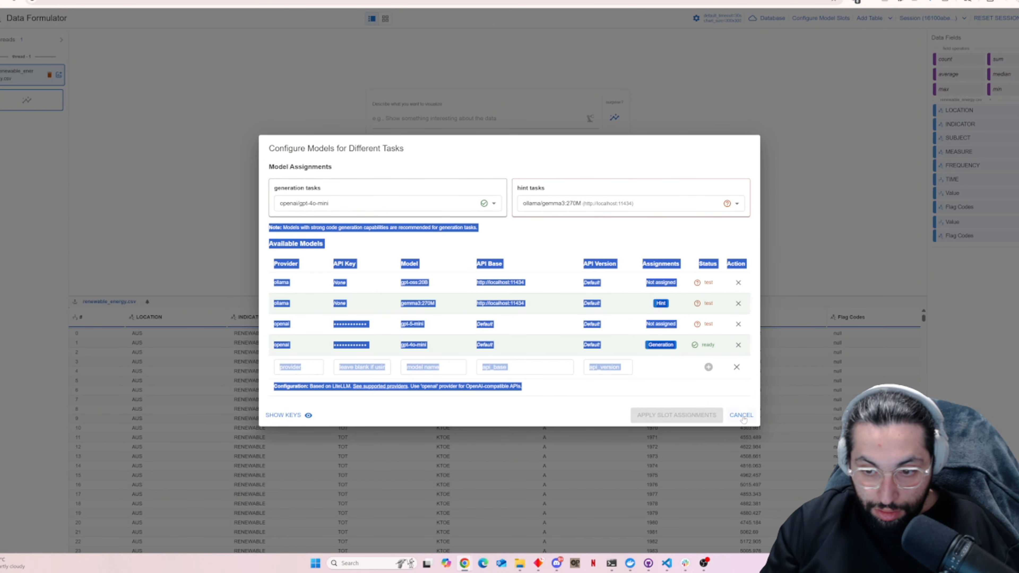
click(742, 417)
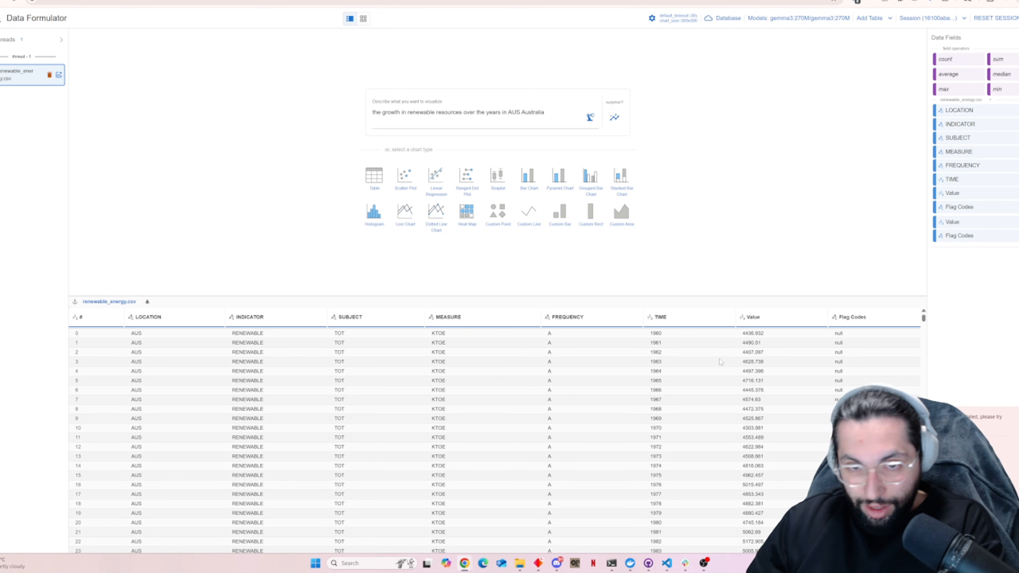
- Assign openai/gpt-4o-mini to generation tasks in the model configuration and apply the slot assignments
click(810, 20)
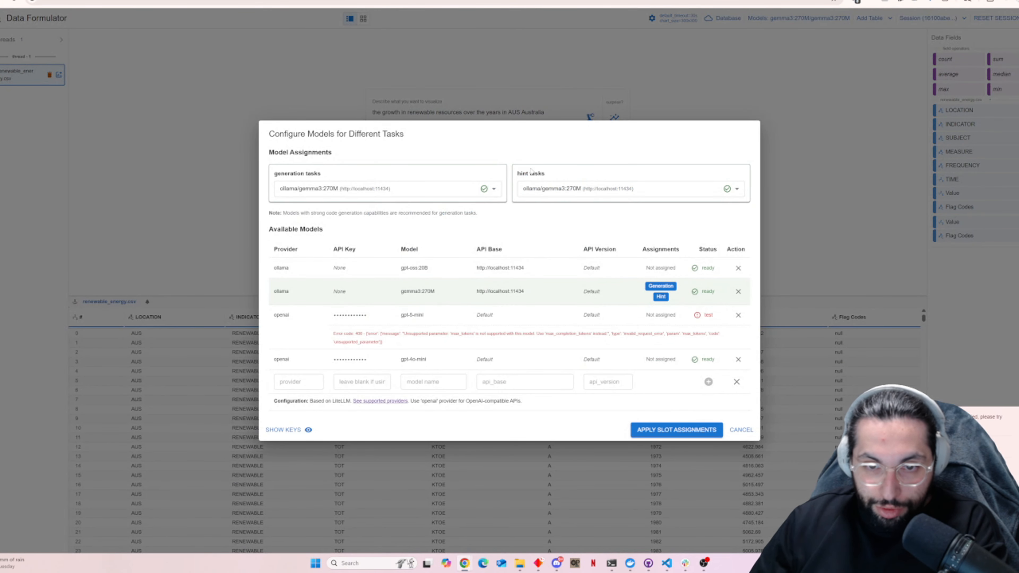
click(341, 189)
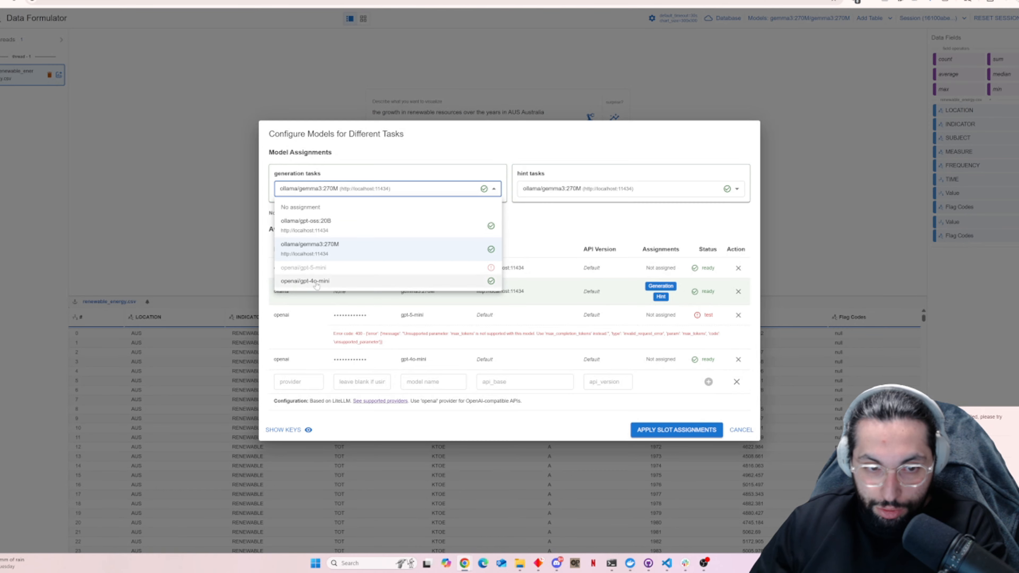
click(305, 281)
click(688, 434)
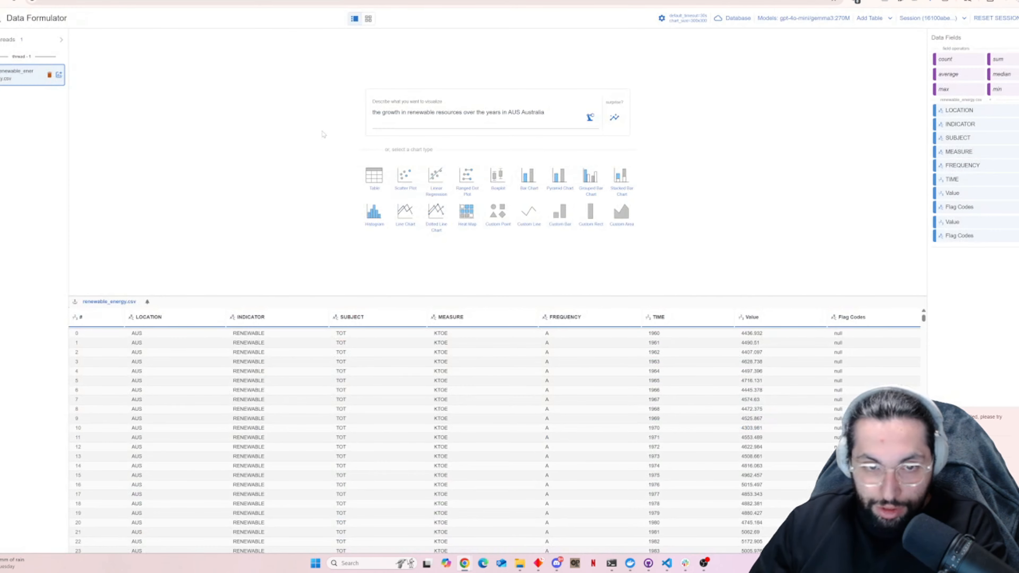
- Generate the chart of renewable resource growth in Australia from the written prompt and change its type to Bar Chart
click(591, 119)
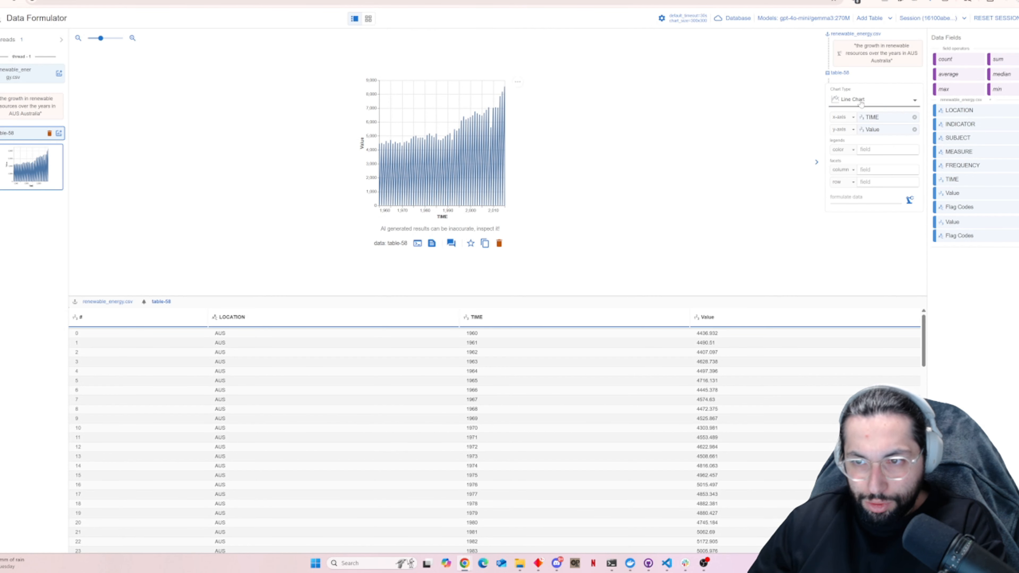
click(874, 101)
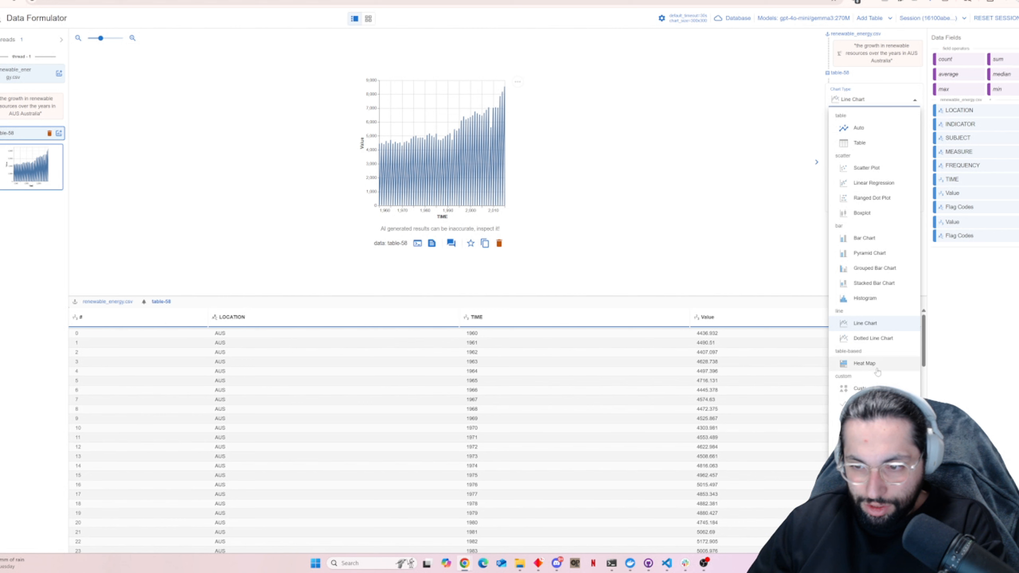
click(864, 238)
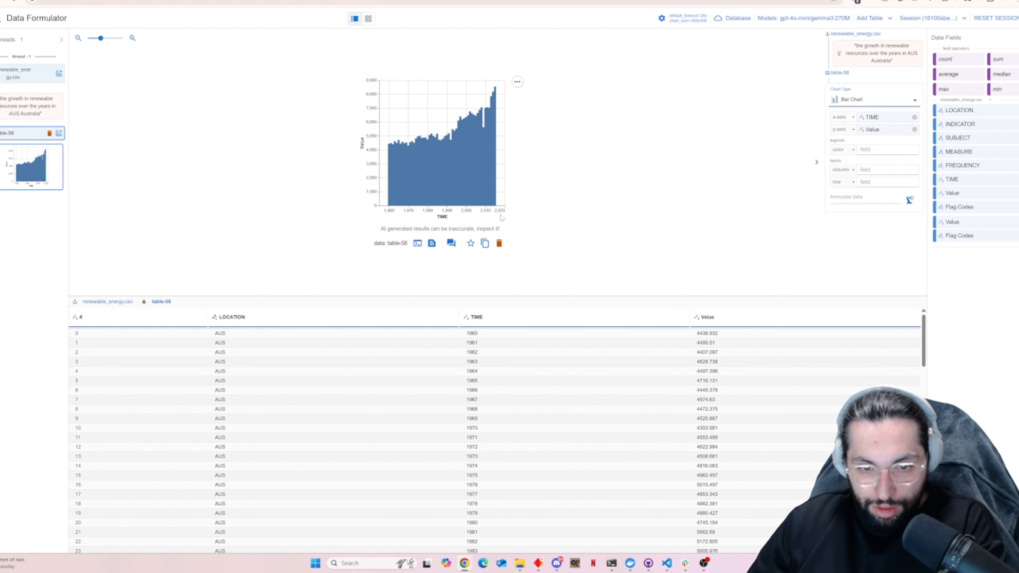
- Review the Australian chart's data transformation explanation, its available color fields, and the transformation code and dialog in the chat log
click(432, 243)
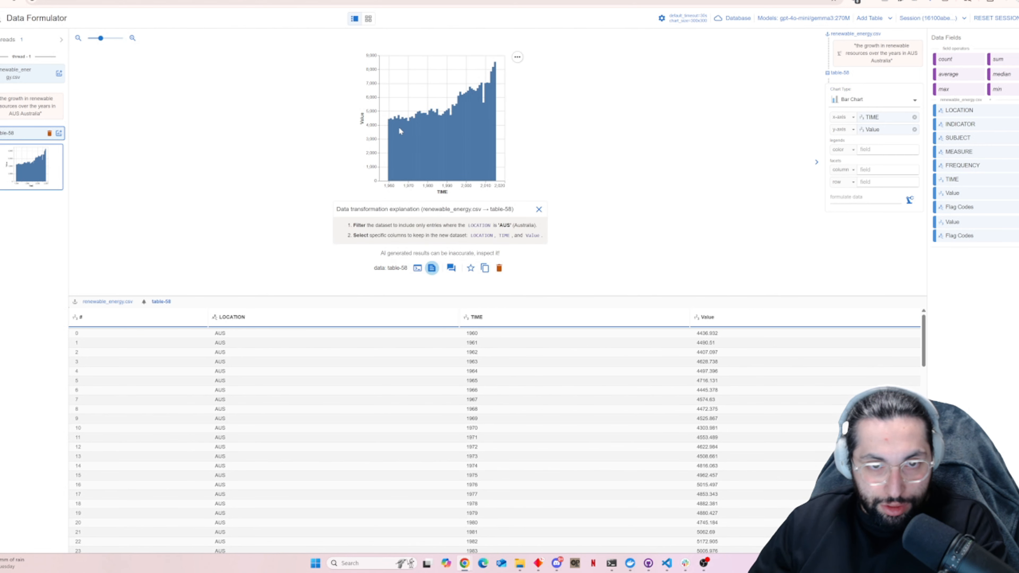
click(887, 149)
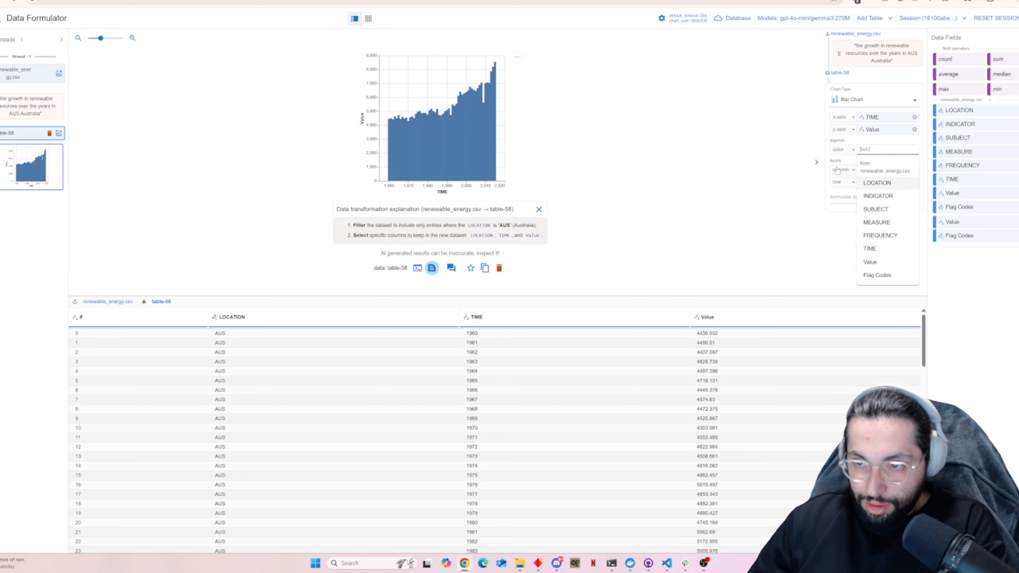
click(751, 155)
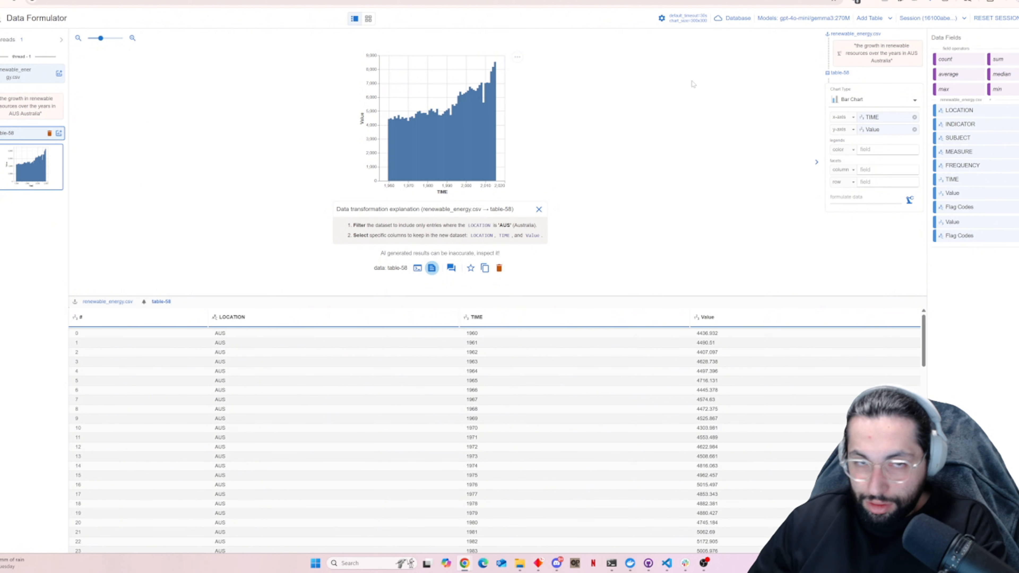
click(451, 268)
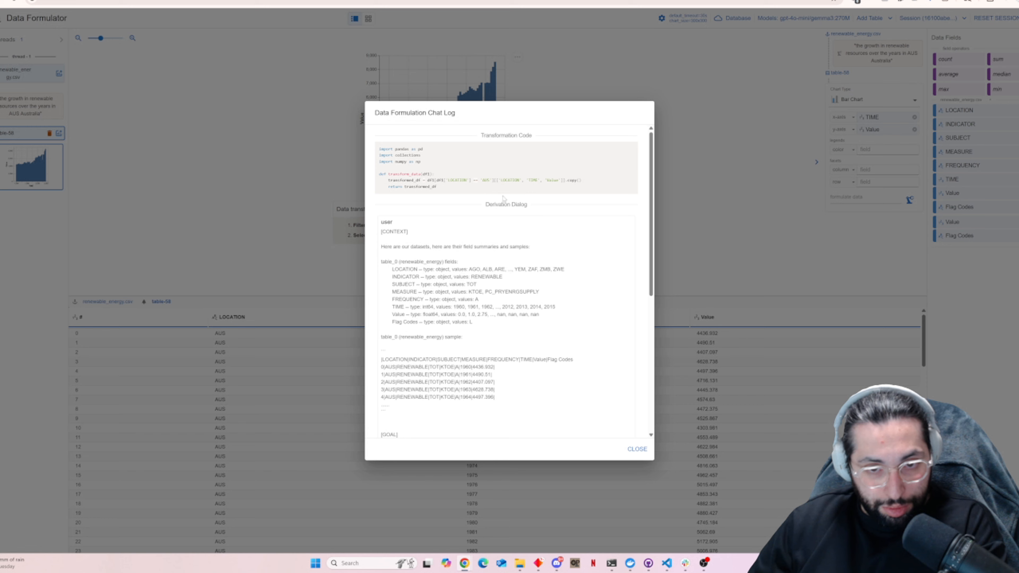
scroll(507, 246, down, 5)
key(Escape)
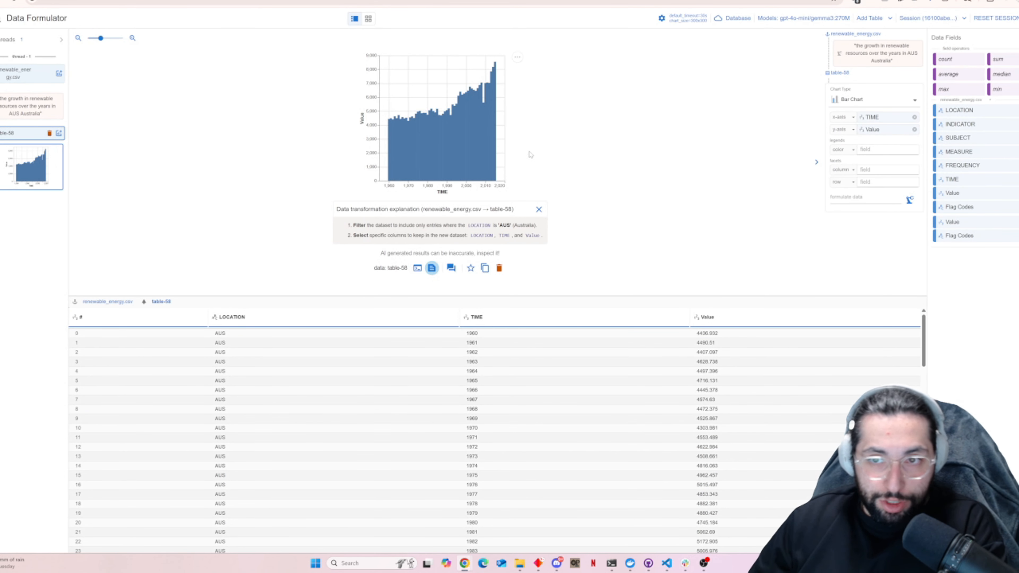
click(867, 47)
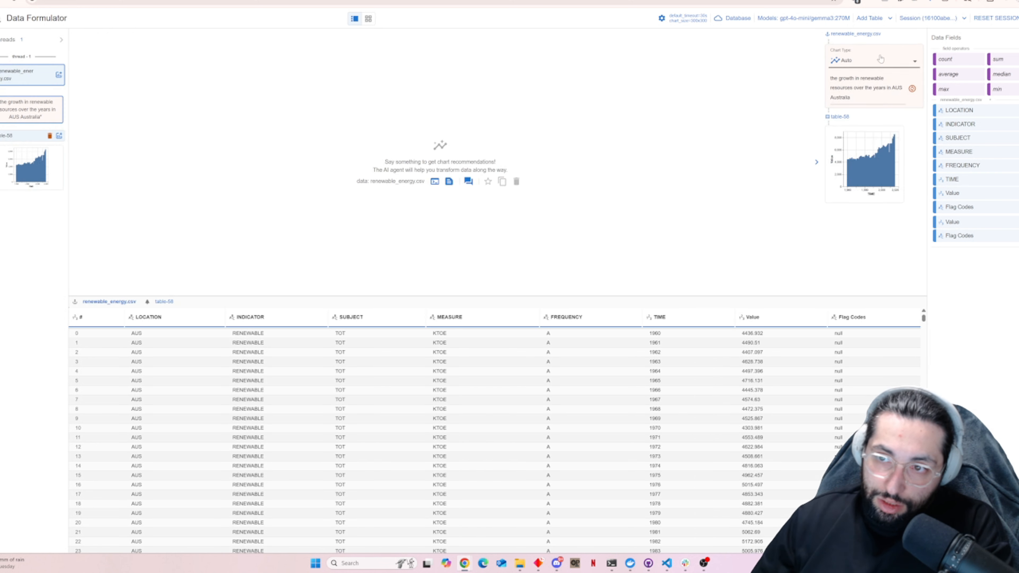
click(58, 74)
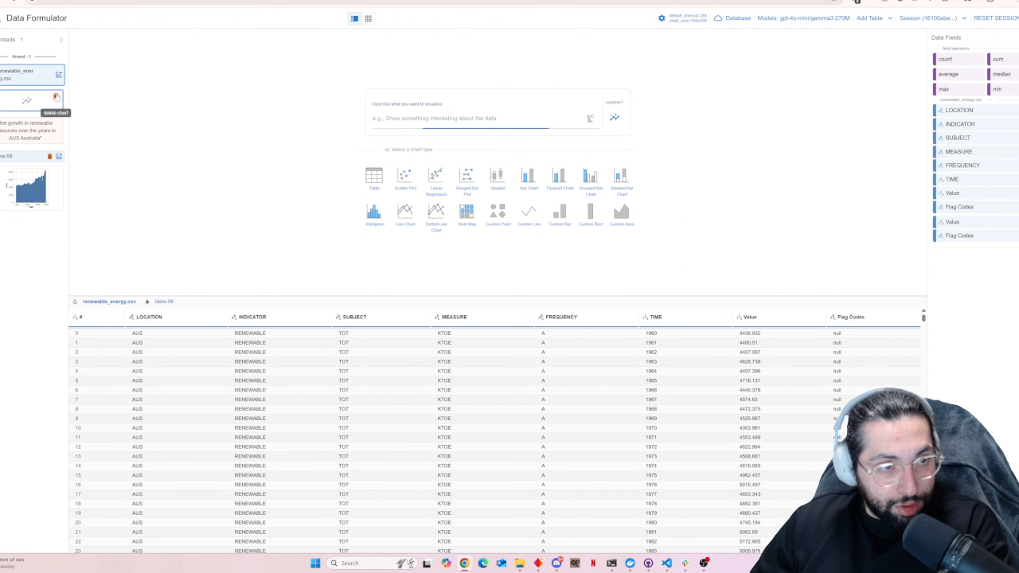
click(56, 97)
- Open a blank visualization for the derived Australia table and examine its yearly values
click(59, 133)
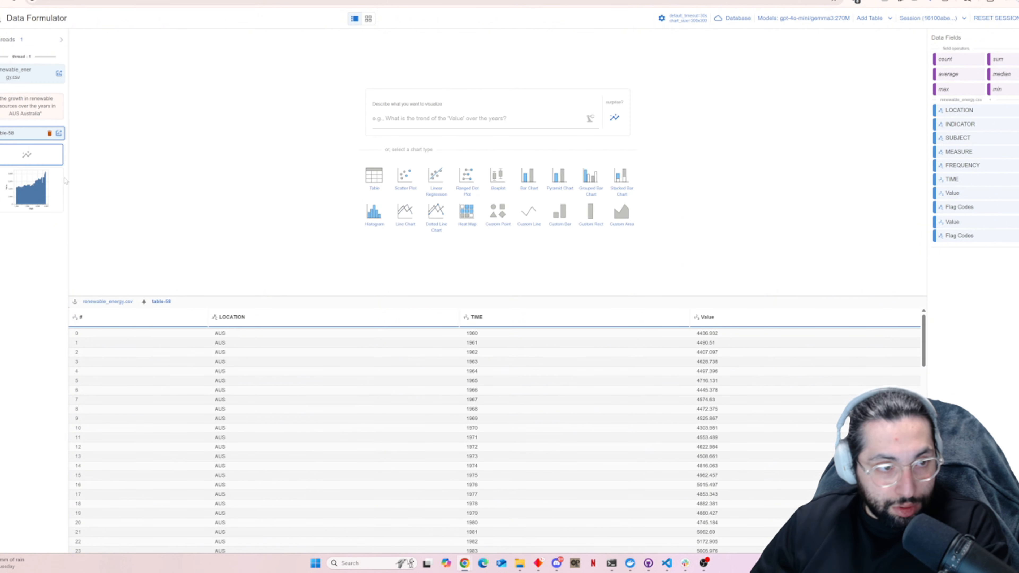
scroll(325, 385, down, 10)
scroll(325, 395, up, 10)
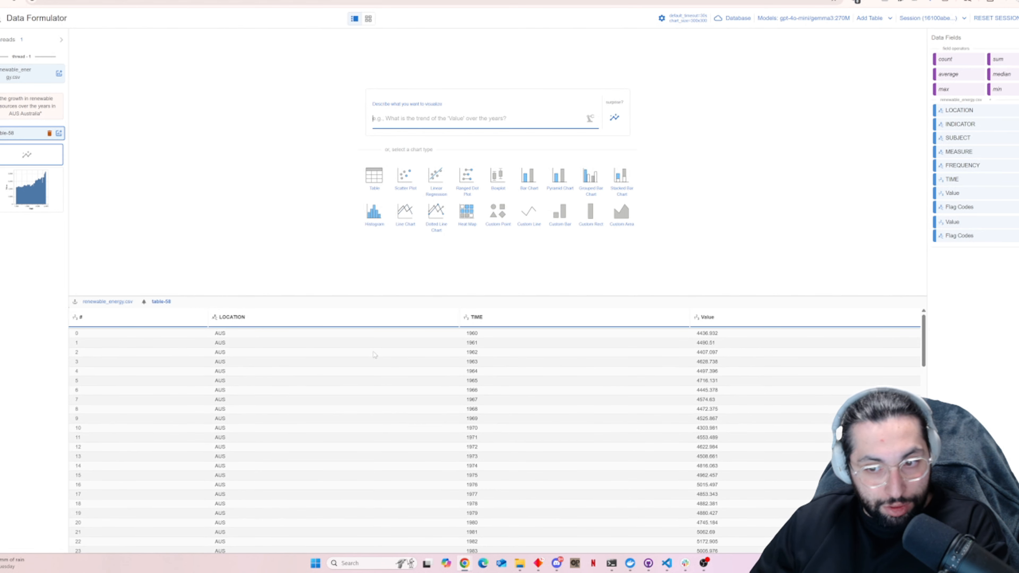
scroll(724, 377, down, 7)
middle_click(303, 394)
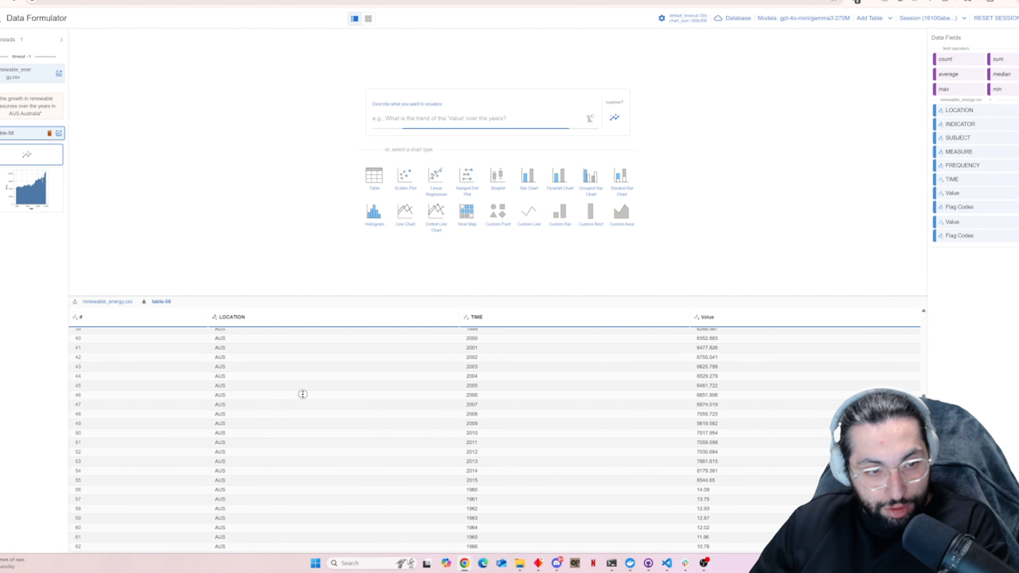
- Generate a chart from renewable_energy.csv with the prompt "distribution of renewables as of 1999 across different countries"
click(116, 304)
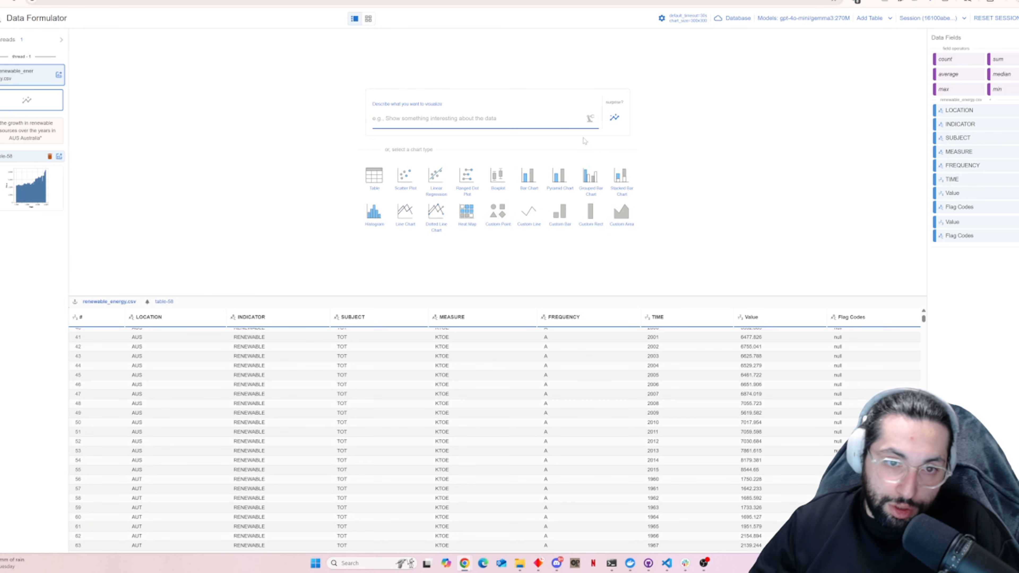
text(distrib)
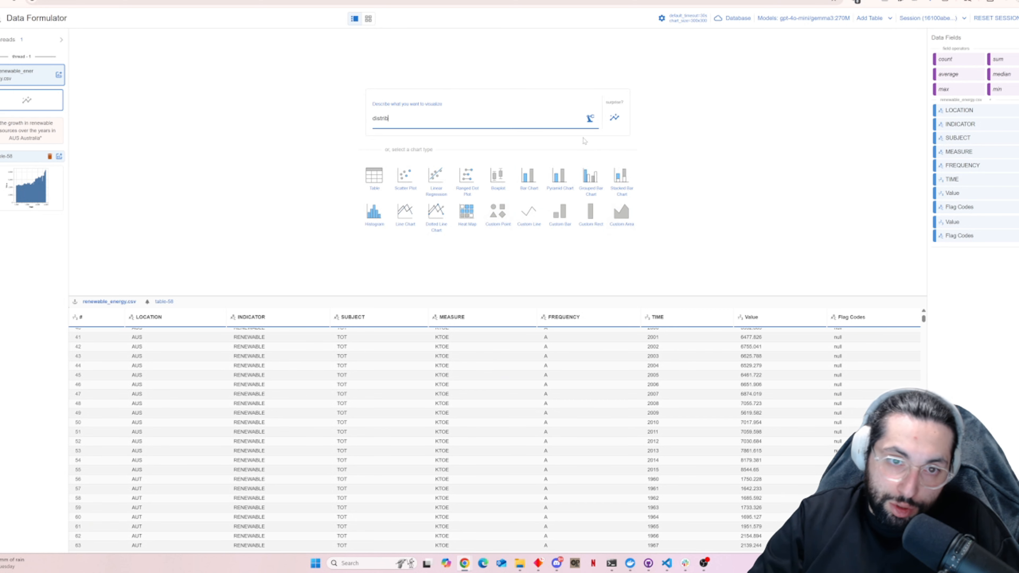
text(ution of rene)
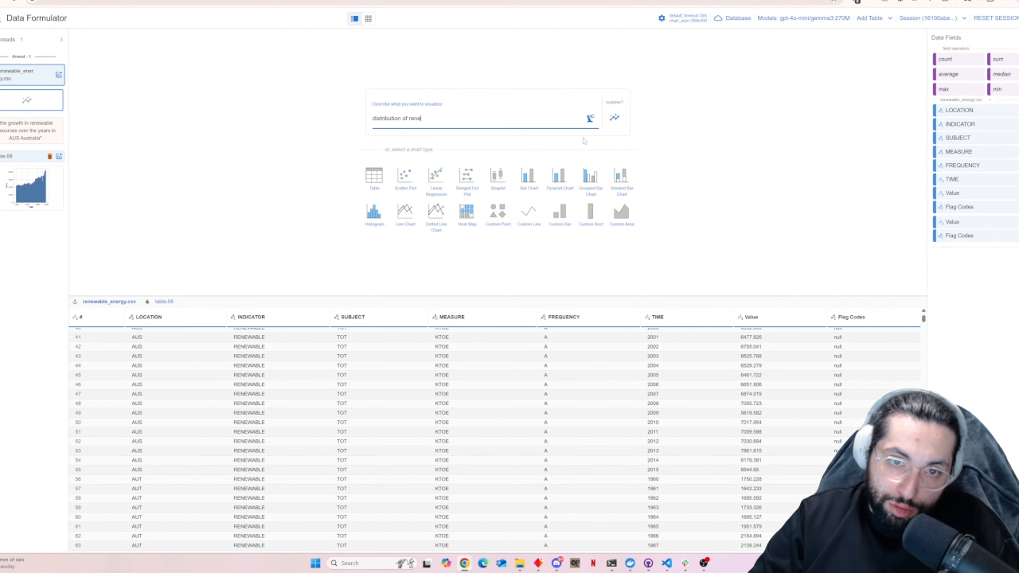
text(wables as of 19)
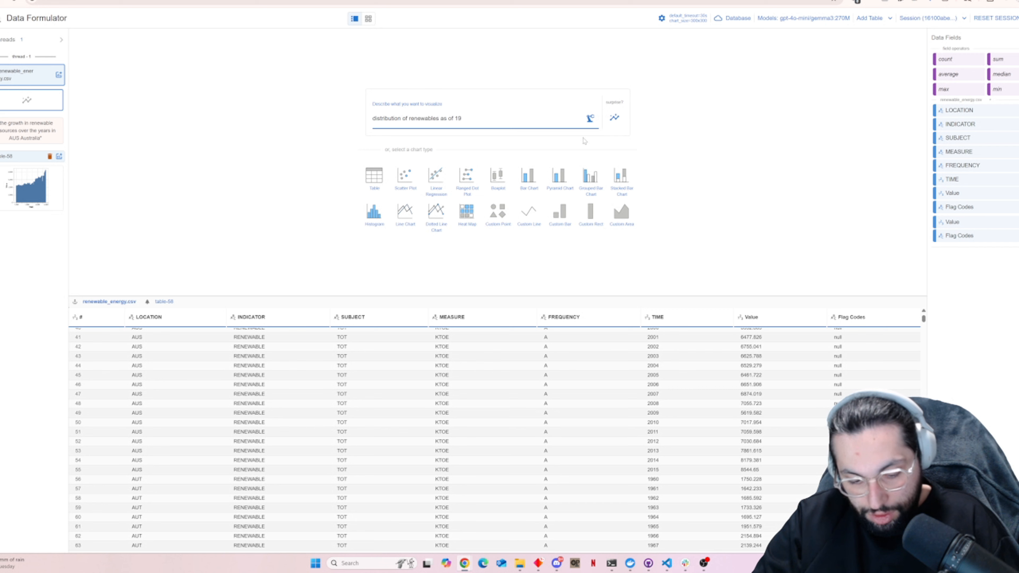
text(99 across different countries)
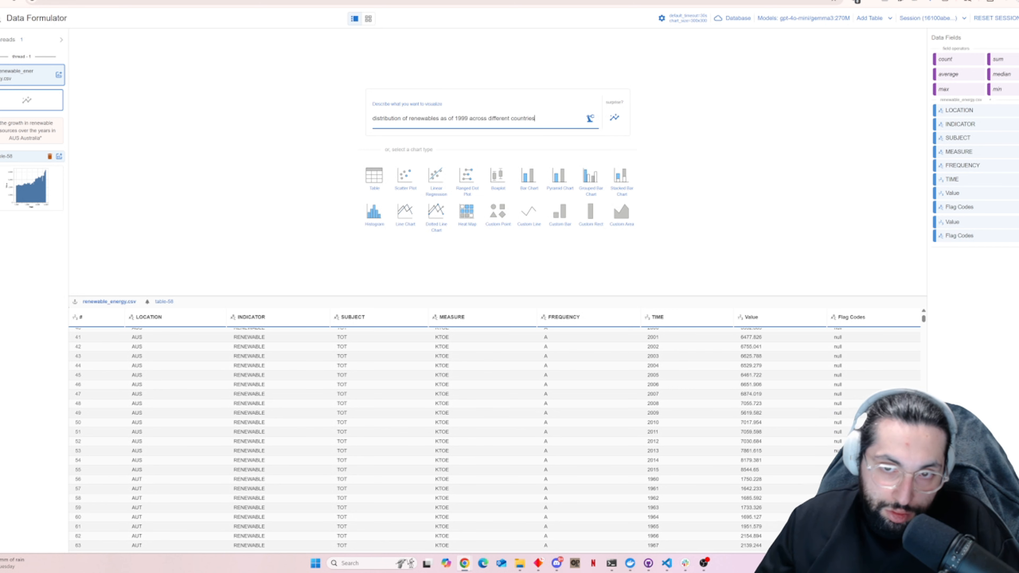
click(590, 118)
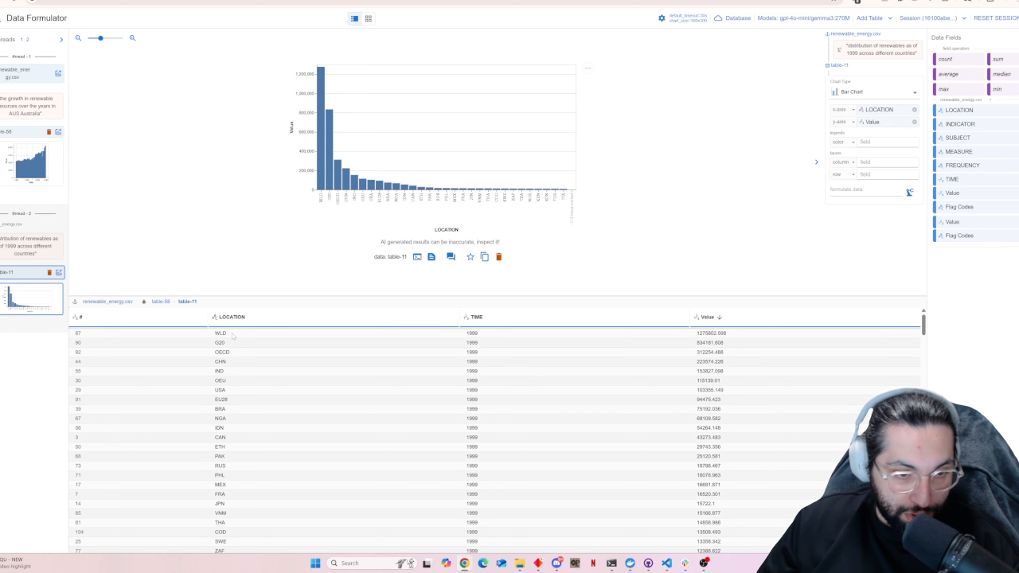
- Start a follow-up visualization from the 1999 distribution table with the prompt "exclude WLD as that stands for world as well"
click(227, 335)
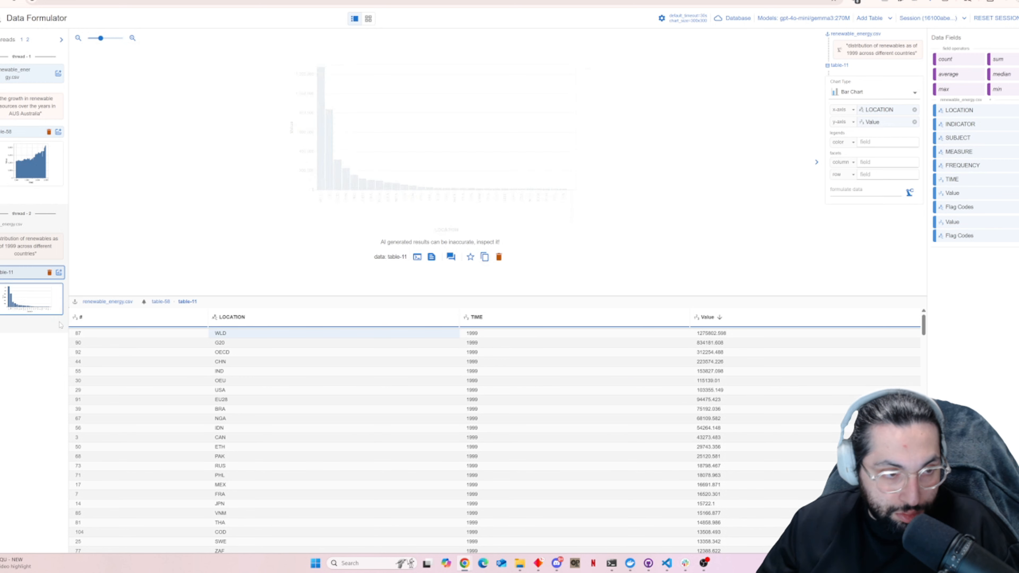
click(59, 273)
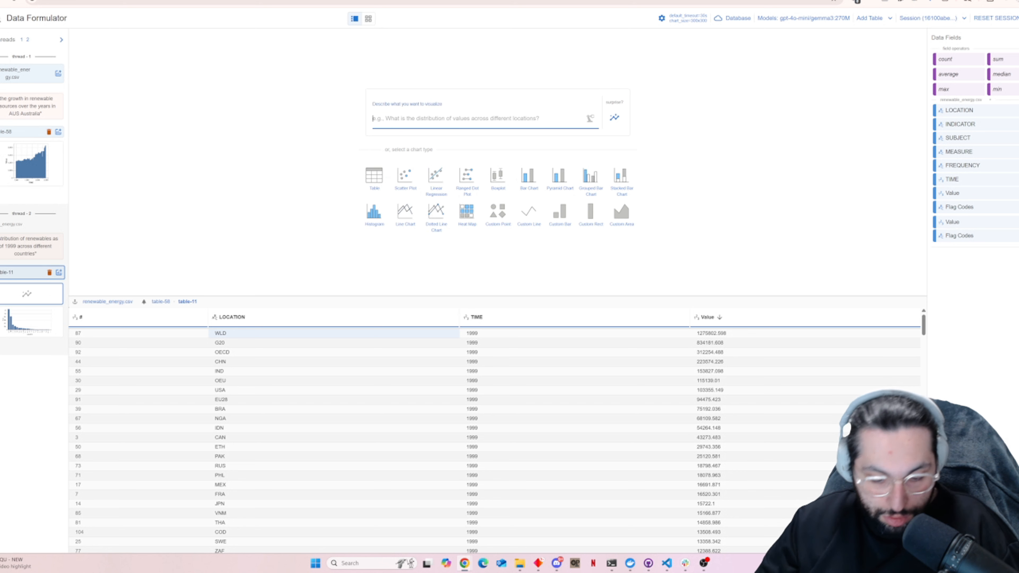
text(exlude)
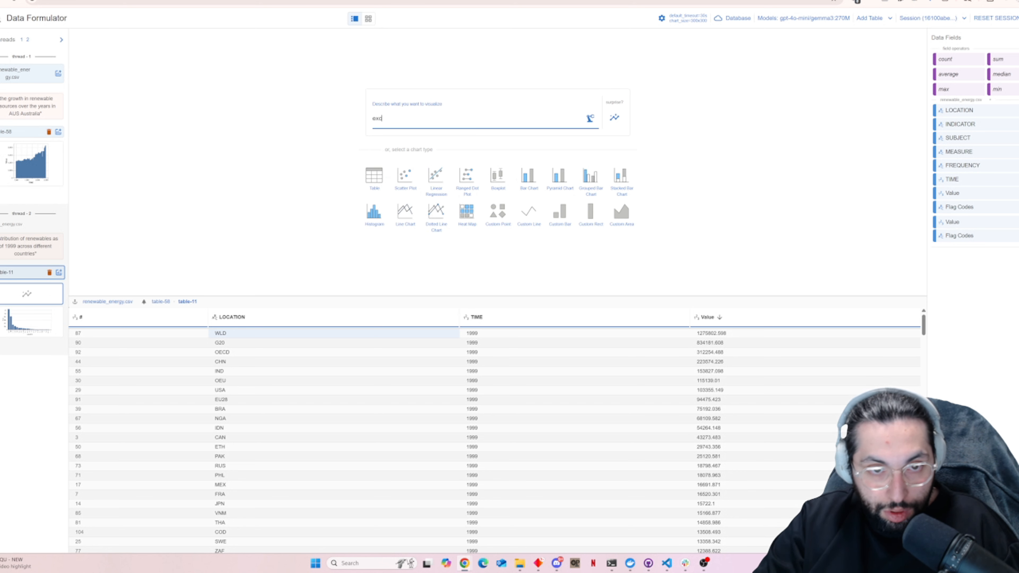
key(BackSpace)
text(clude WLKD)
key(BackSpace)
key(BackSpace)
text(D a)
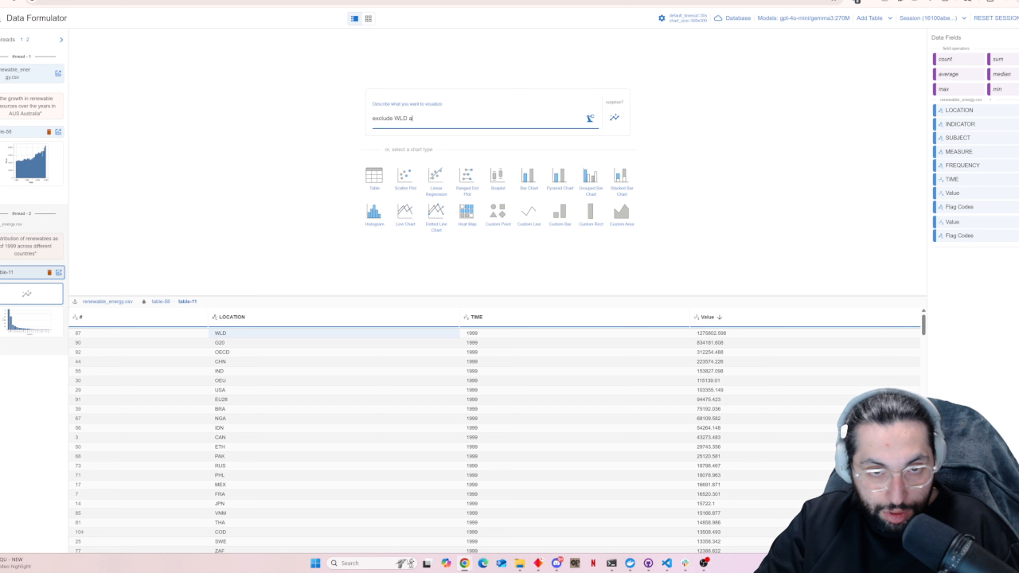
text(s that stand)
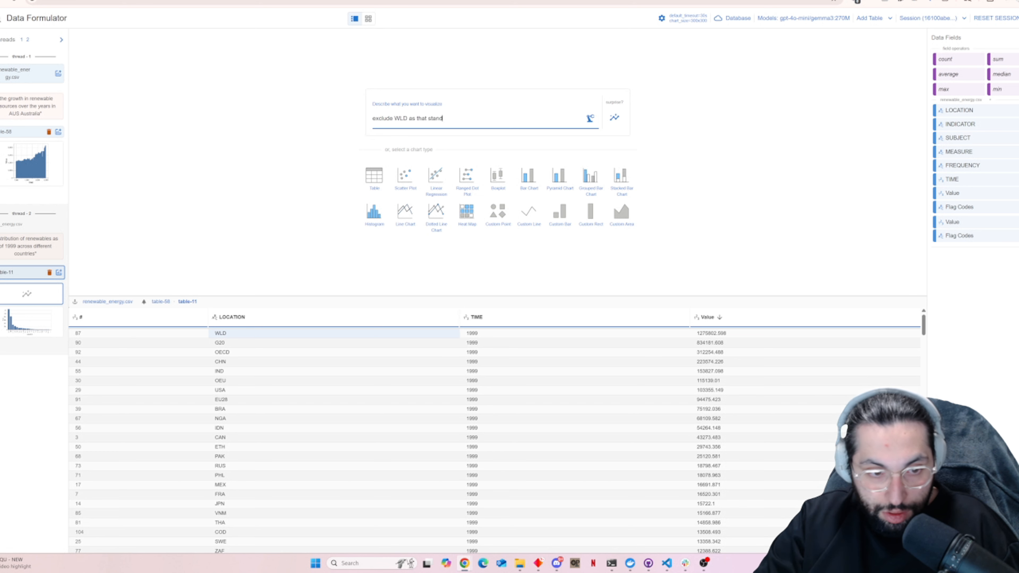
text(s for worls )
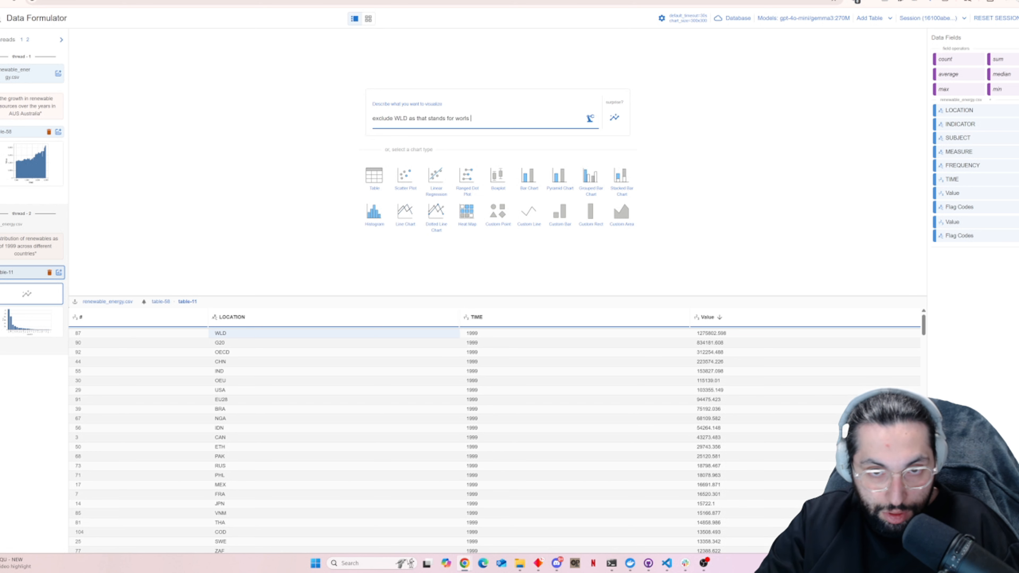
key(BackSpace)
key(BackSpace)
text(d as well)
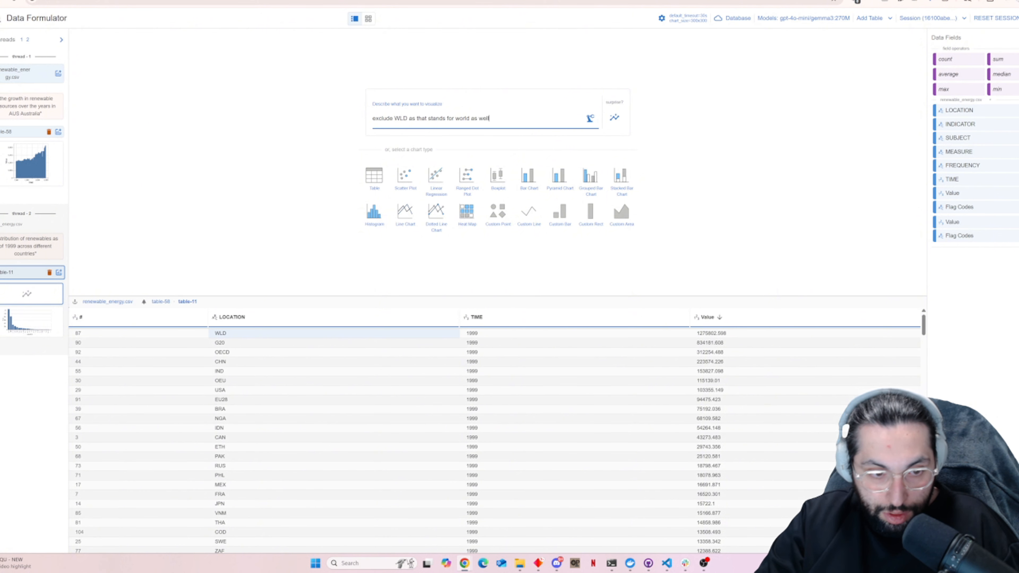
- Complete the exclusion prompt with "as G20 and OECD" and submit it for chart generation
text( as )
text(G)
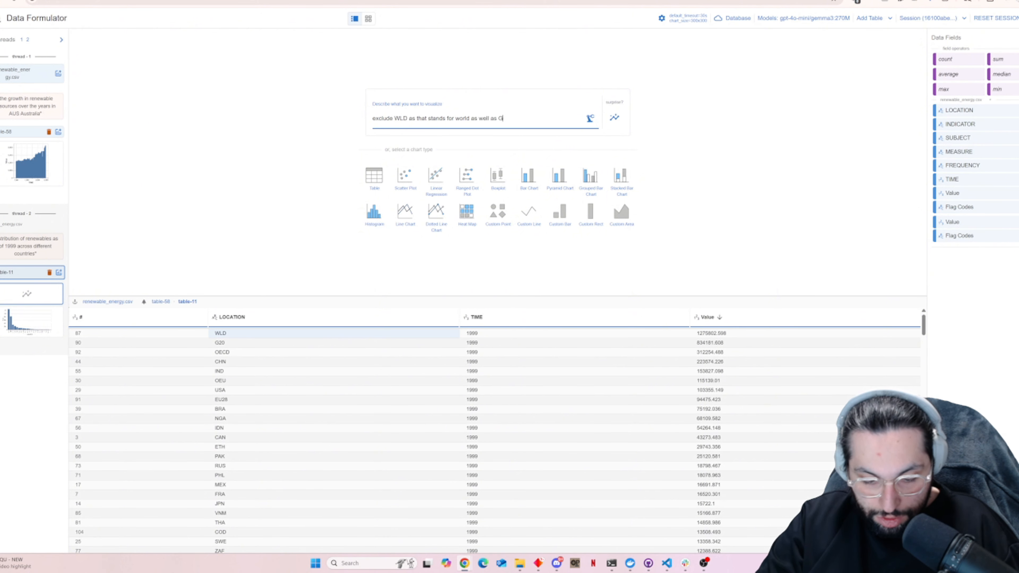
text(20 and OW)
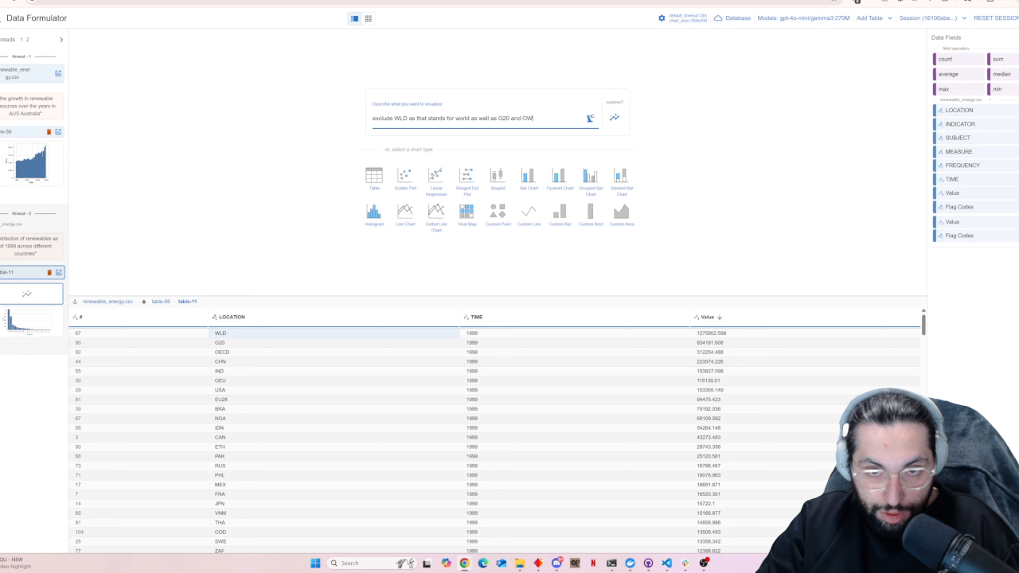
key(BackSpace)
text(ECD)
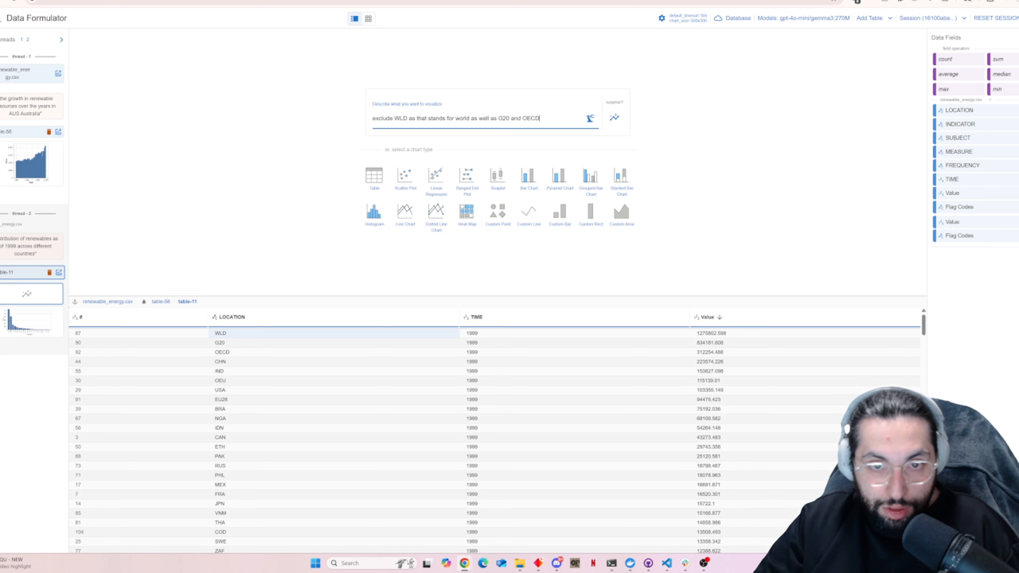
key(shift+Return)
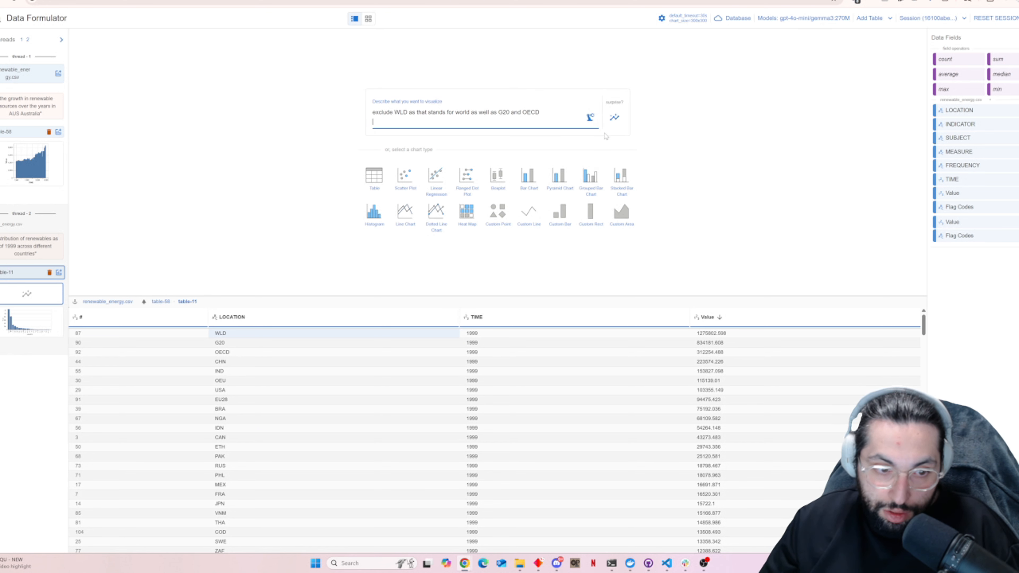
click(590, 117)
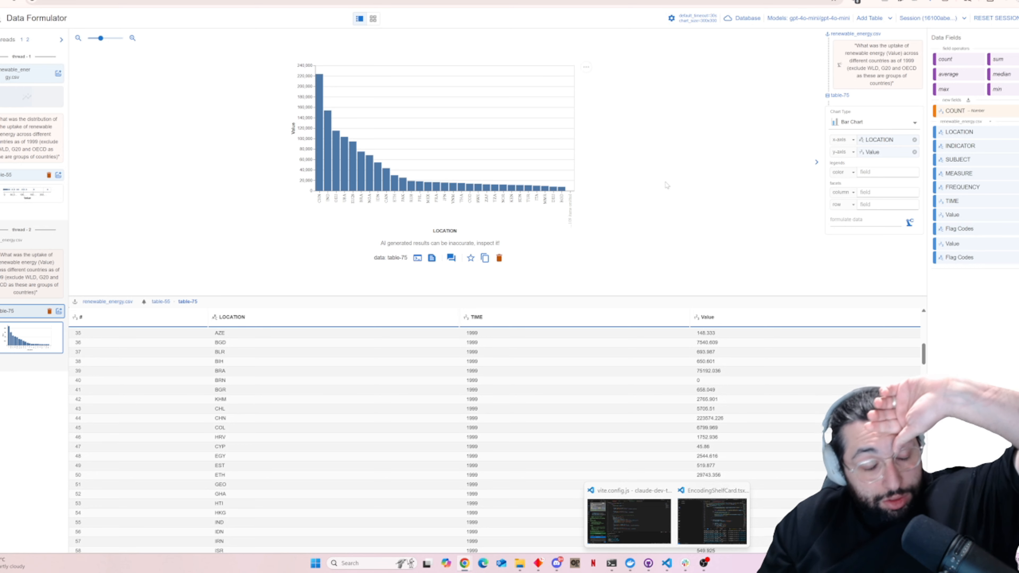
- Open the empty chart under renewable_energy.csv in the first thread
click(32, 101)
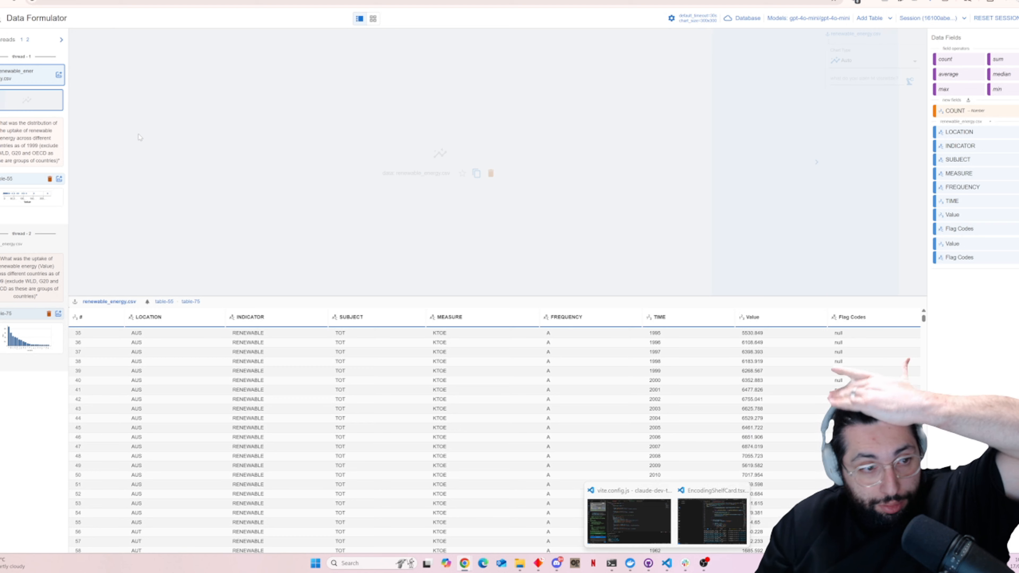